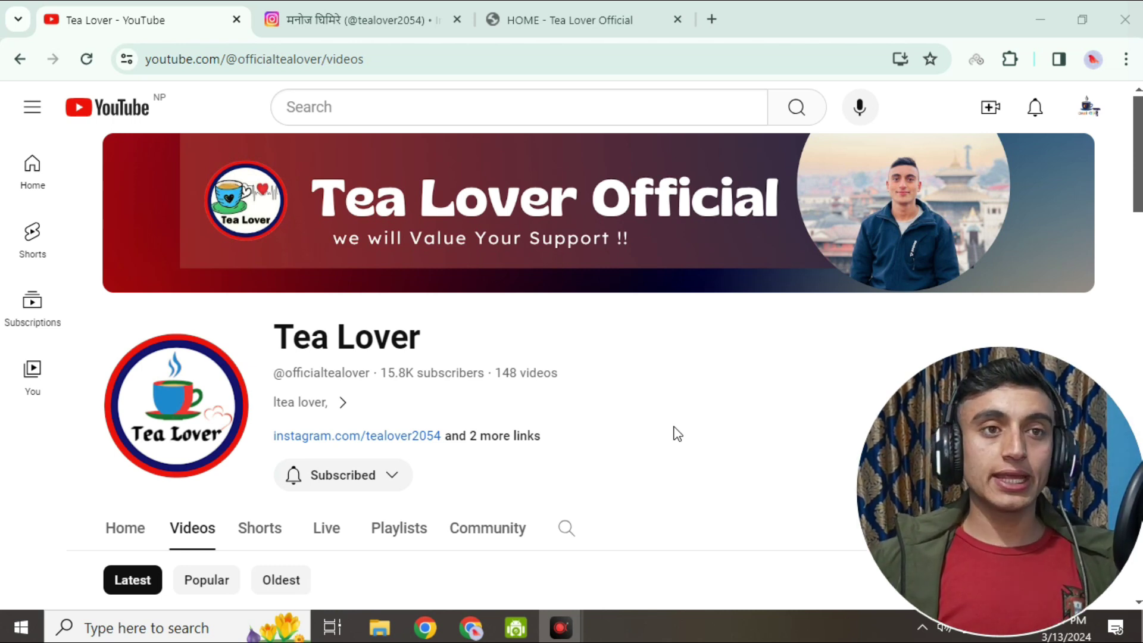
{"action": "scroll", "coordinate": [661, 394], "scroll_direction": "down", "scroll_amount": 5}
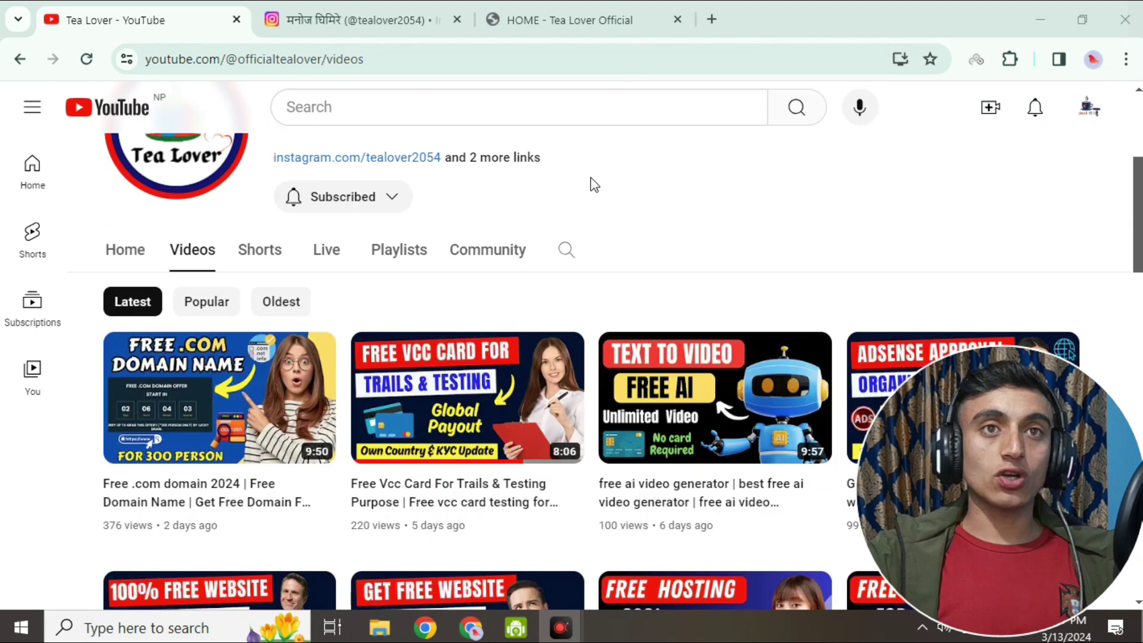
{"action": "scroll", "coordinate": [630, 186], "scroll_direction": "down", "scroll_amount": 3}
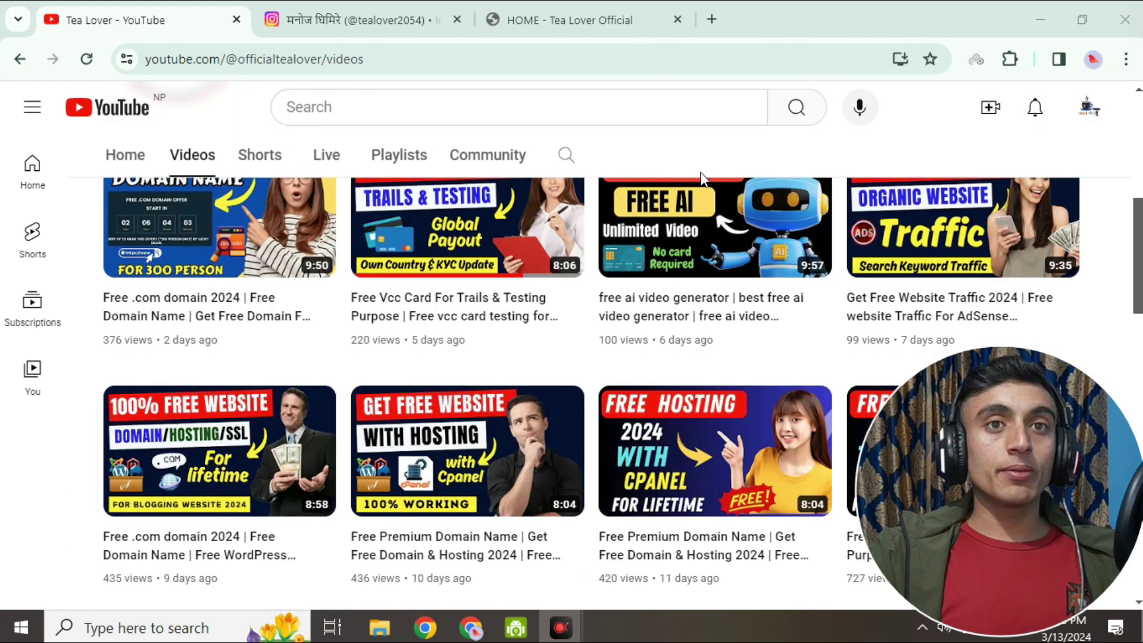
{"action": "scroll", "coordinate": [701, 177], "scroll_direction": "down", "scroll_amount": 11}
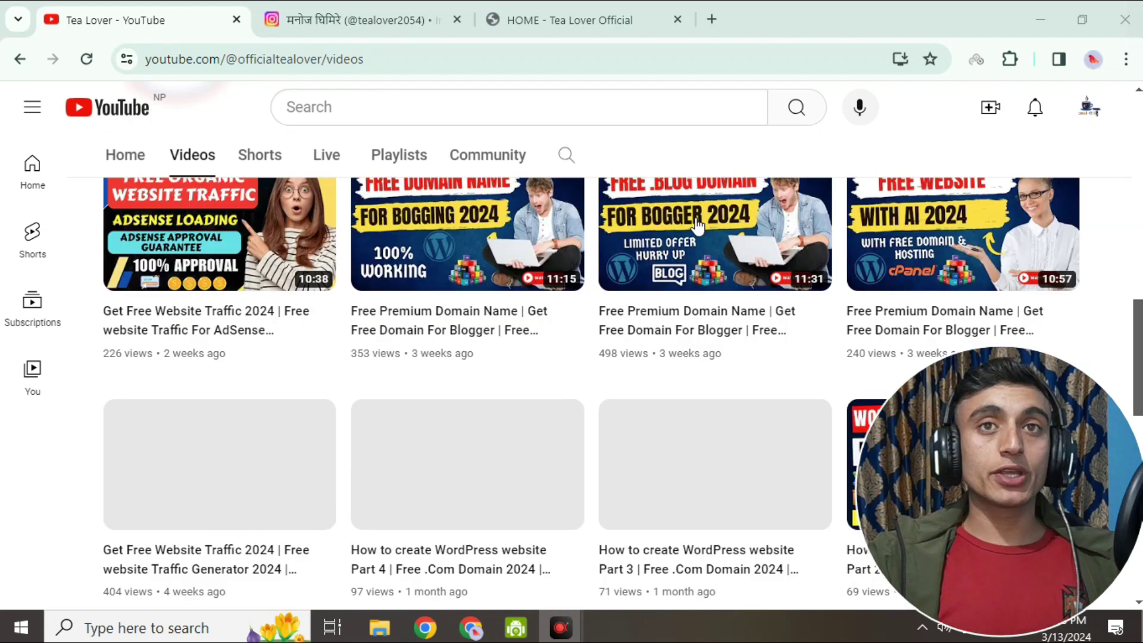
{"action": "scroll", "coordinate": [697, 230], "scroll_direction": "down", "scroll_amount": 4}
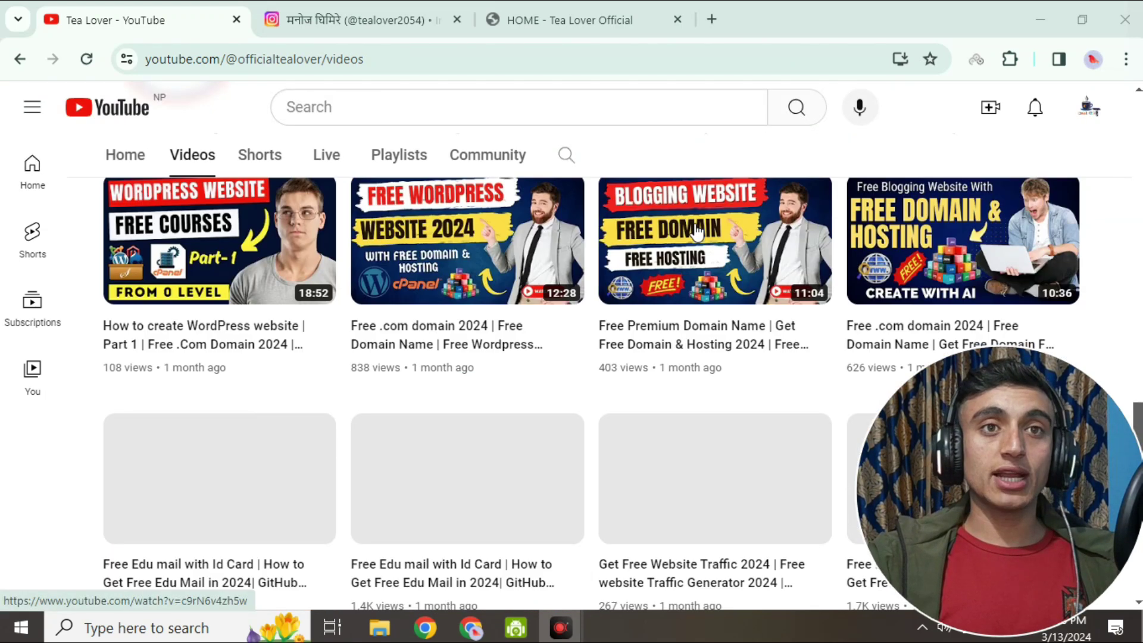
{"action": "scroll", "coordinate": [684, 357], "scroll_direction": "up", "scroll_amount": 5}
{"action": "scroll", "coordinate": [687, 396], "scroll_direction": "down", "scroll_amount": 2}
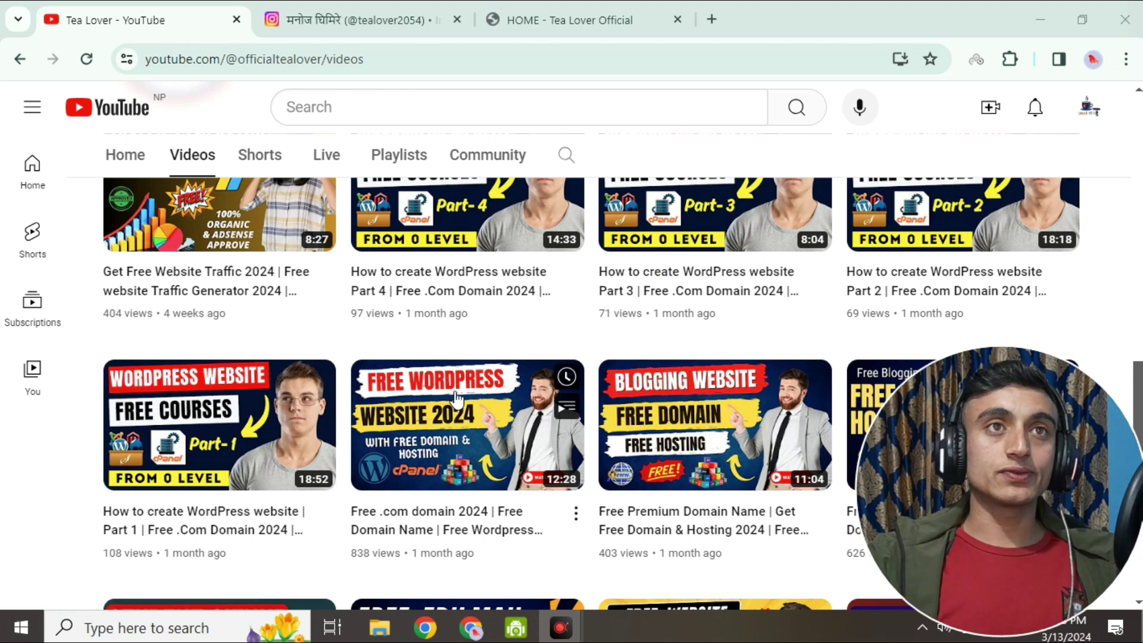
{"action": "scroll", "coordinate": [607, 420], "scroll_direction": "up", "scroll_amount": 3}
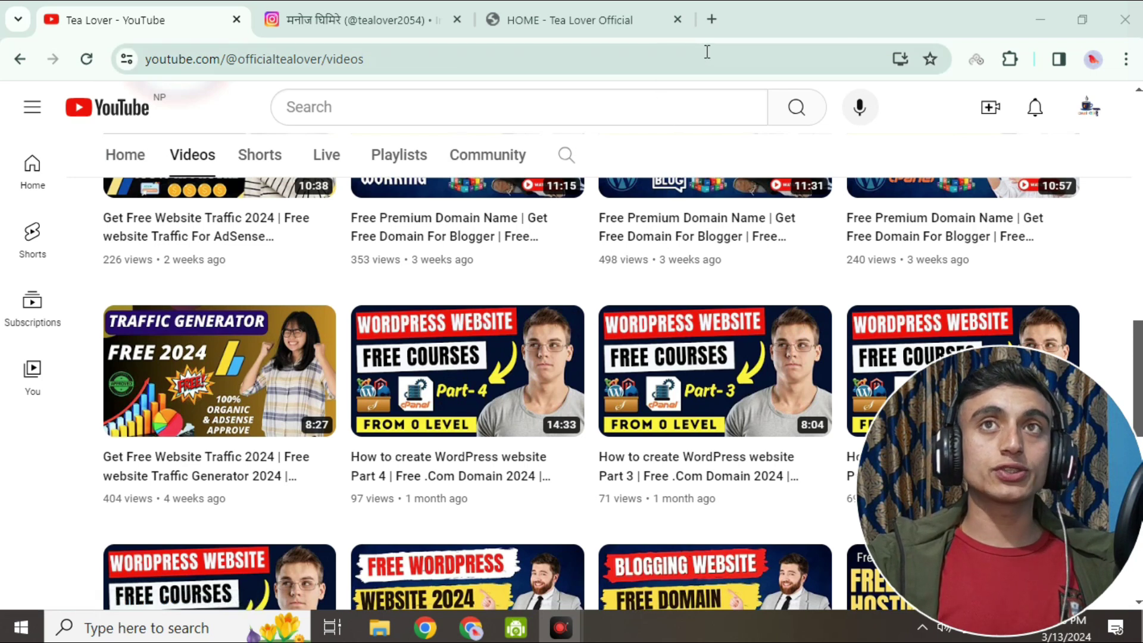
{"action": "left_click", "coordinate": [713, 20]}
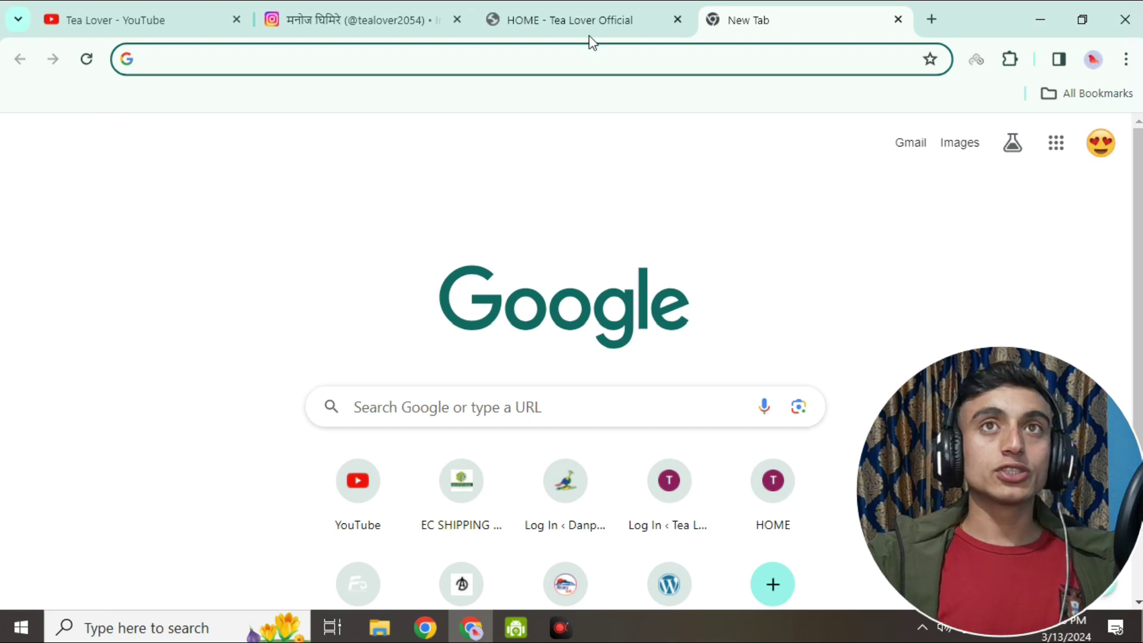
Browse the Tea Lover Official blog posts and its Instagram profile, ending on the blank tab
{"action": "left_click", "coordinate": [580, 20]}
{"action": "scroll", "coordinate": [602, 229], "scroll_direction": "down", "scroll_amount": 5}
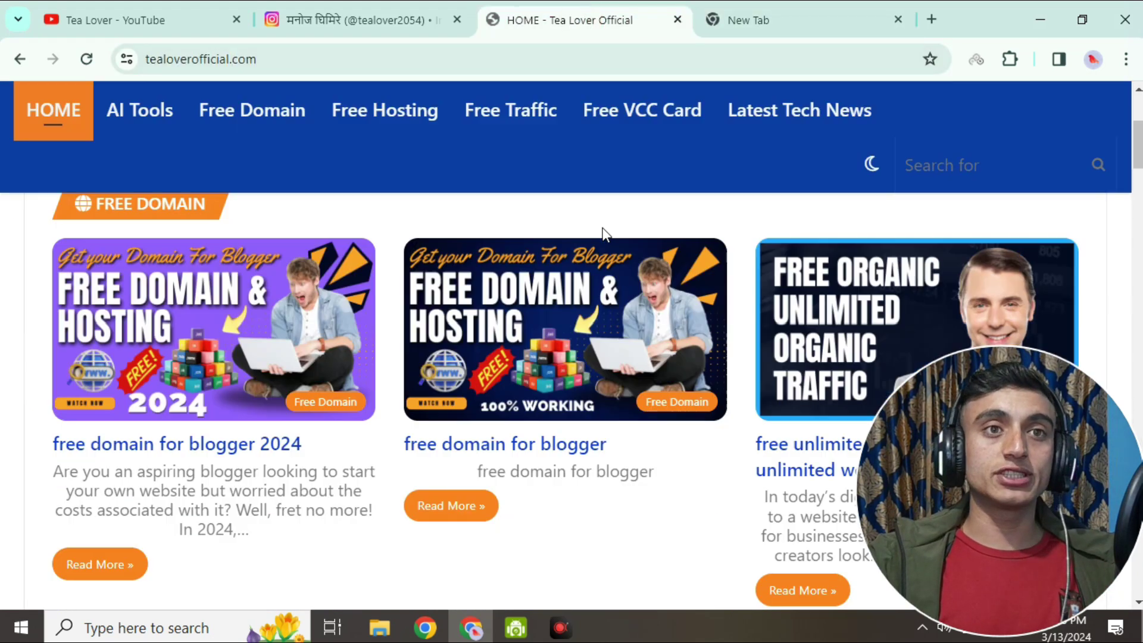
{"action": "scroll", "coordinate": [604, 236], "scroll_direction": "down", "scroll_amount": 2}
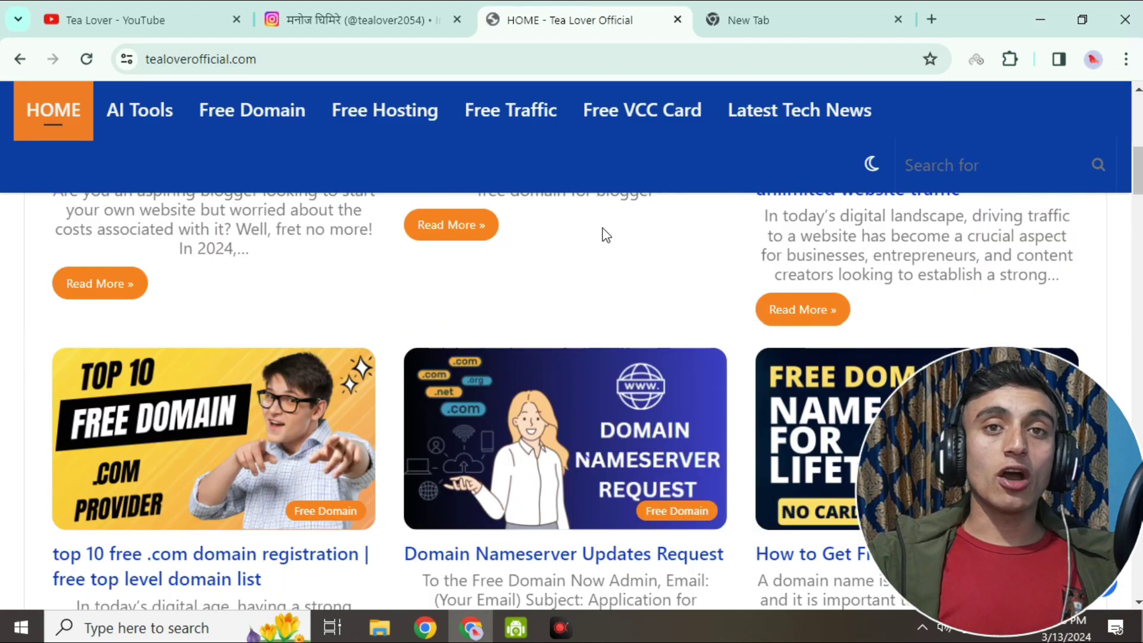
{"action": "scroll", "coordinate": [602, 232], "scroll_direction": "down", "scroll_amount": 8}
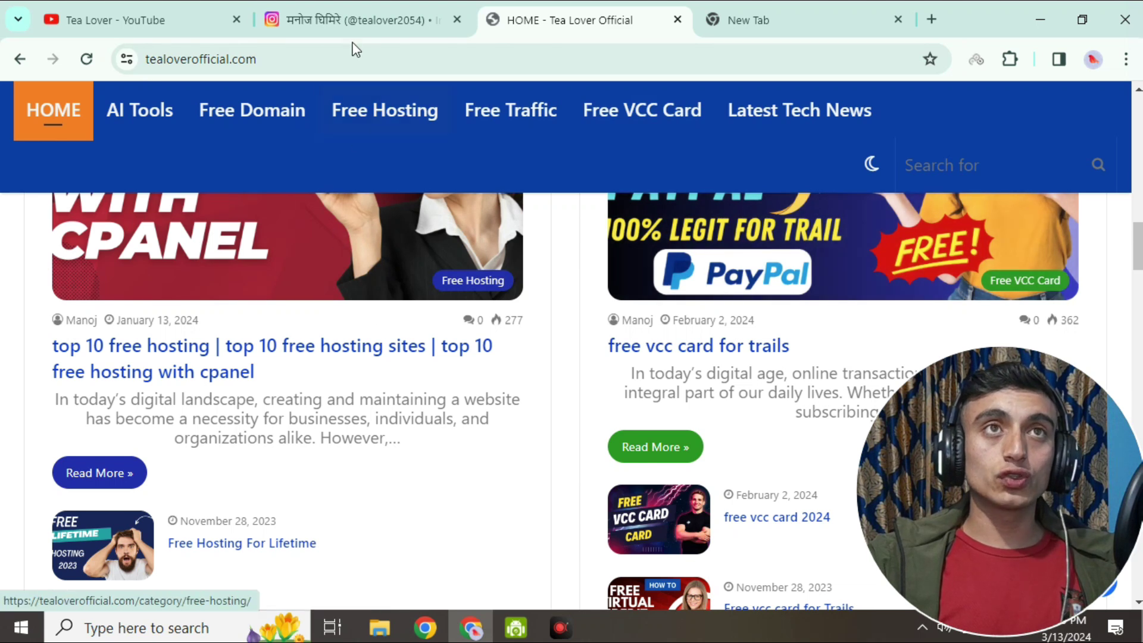
{"action": "left_click", "coordinate": [333, 12]}
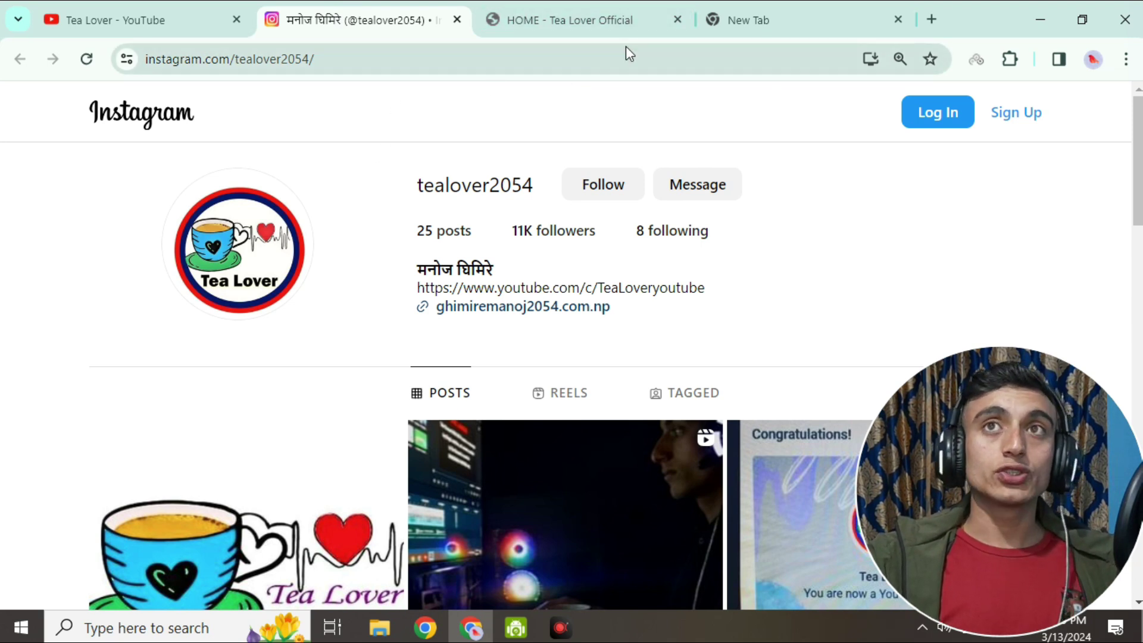
{"action": "left_click", "coordinate": [762, 29]}
{"action": "right_click", "coordinate": [269, 57]}
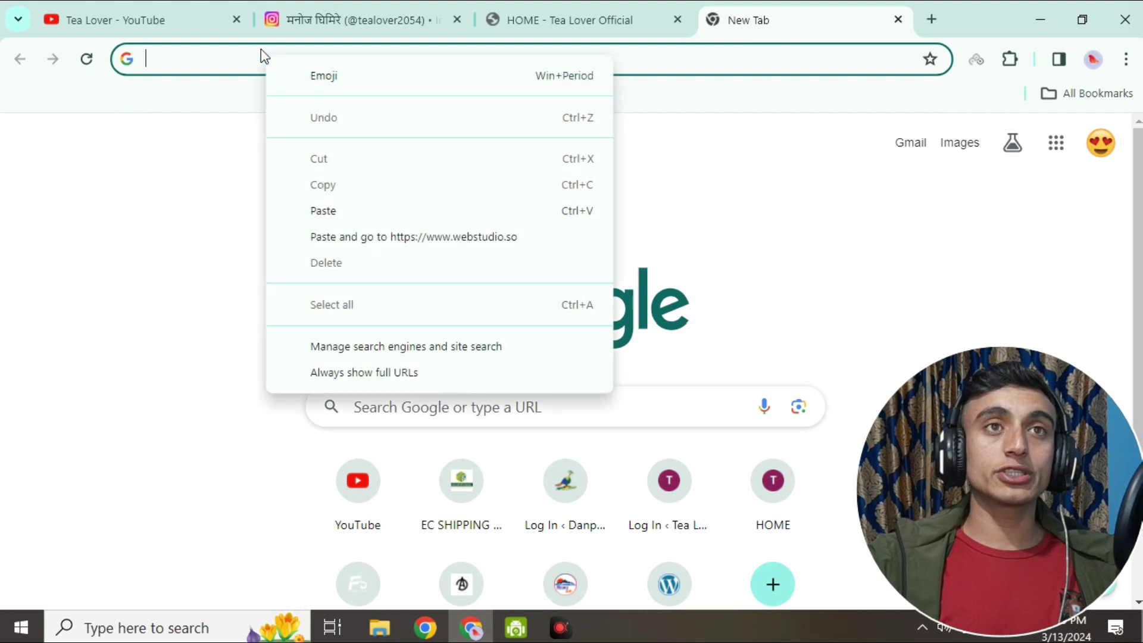
{"action": "left_click", "coordinate": [335, 210]}
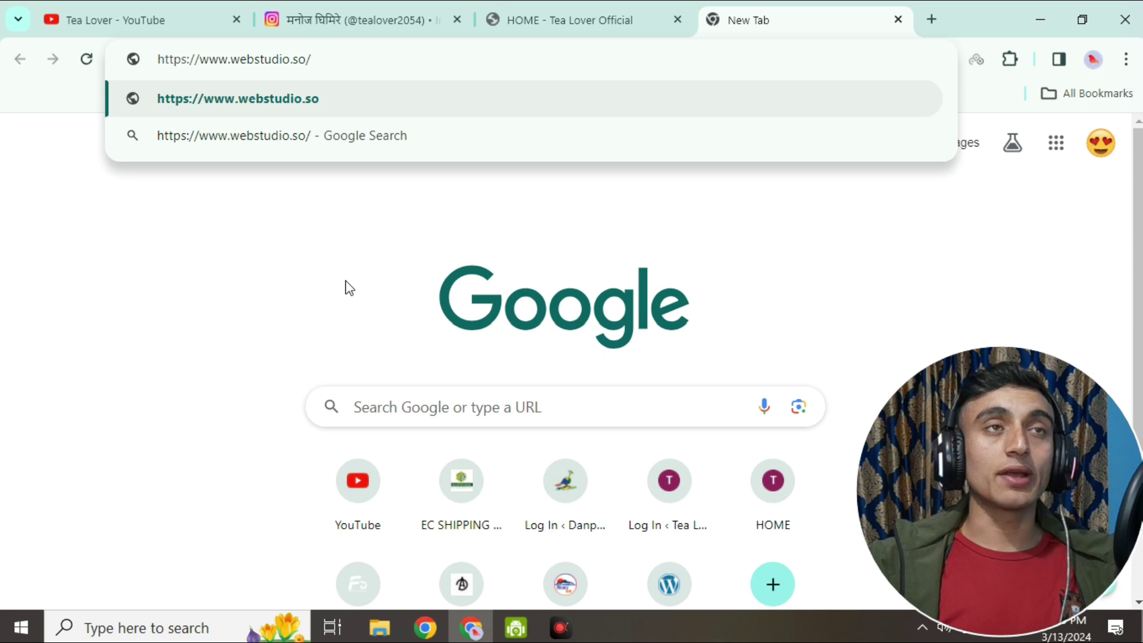
{"action": "key", "text": "Return"}
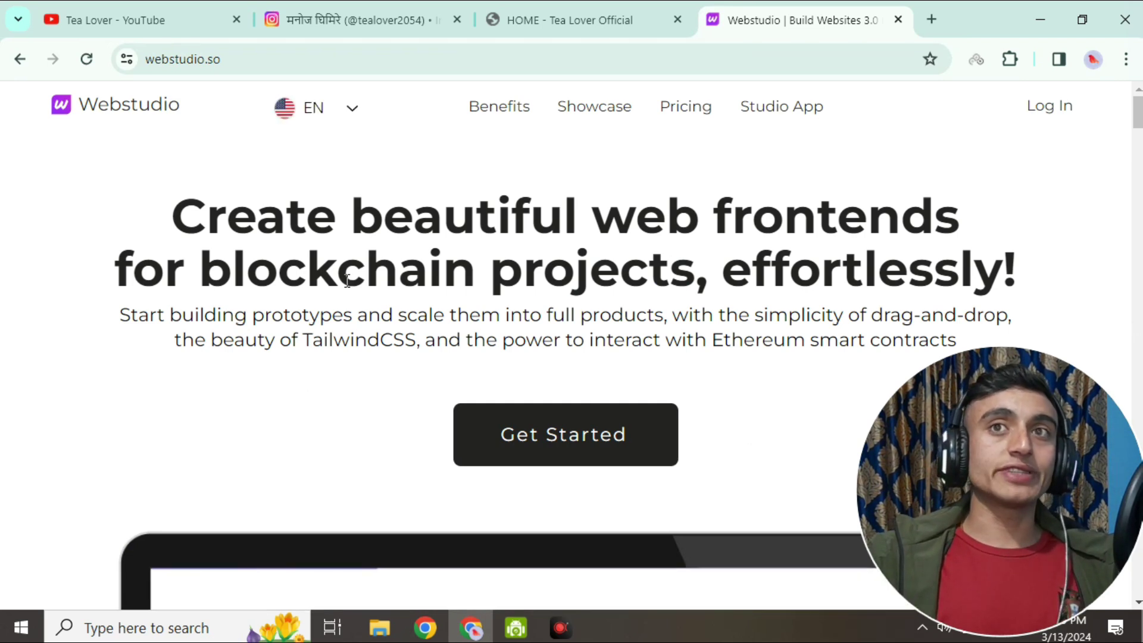
{"action": "scroll", "coordinate": [547, 462], "scroll_direction": "down", "scroll_amount": 6}
{"action": "scroll", "coordinate": [547, 462], "scroll_direction": "down", "scroll_amount": 10}
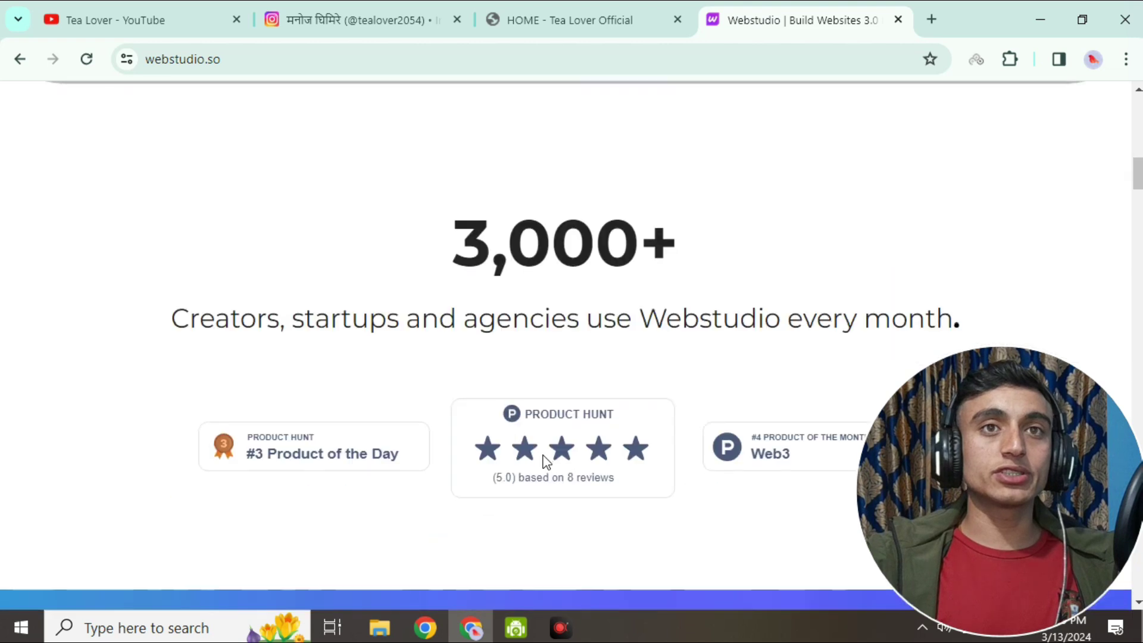
{"action": "scroll", "coordinate": [541, 455], "scroll_direction": "down", "scroll_amount": 8}
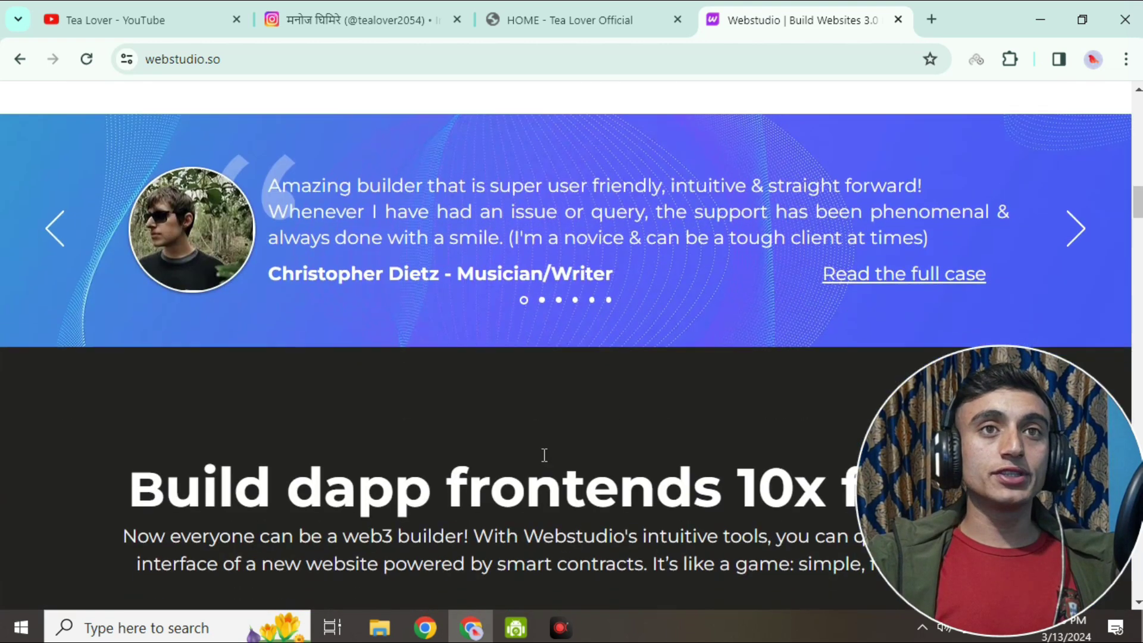
{"action": "scroll", "coordinate": [542, 455], "scroll_direction": "down", "scroll_amount": 3}
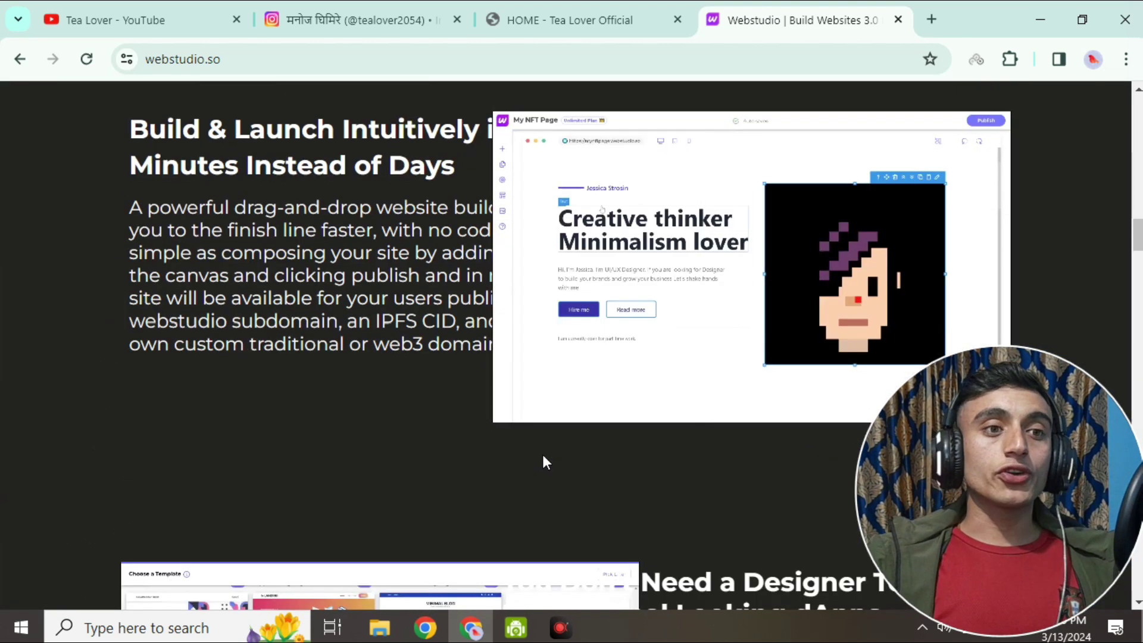
{"action": "scroll", "coordinate": [543, 456], "scroll_direction": "down", "scroll_amount": 10}
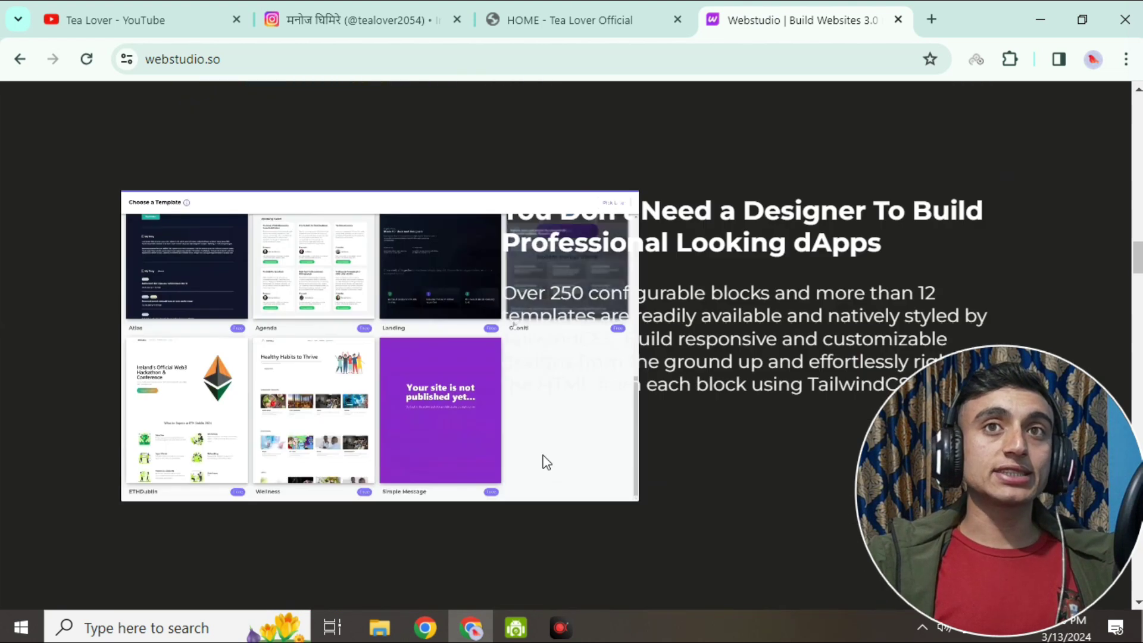
{"action": "scroll", "coordinate": [547, 462], "scroll_direction": "up", "scroll_amount": 12}
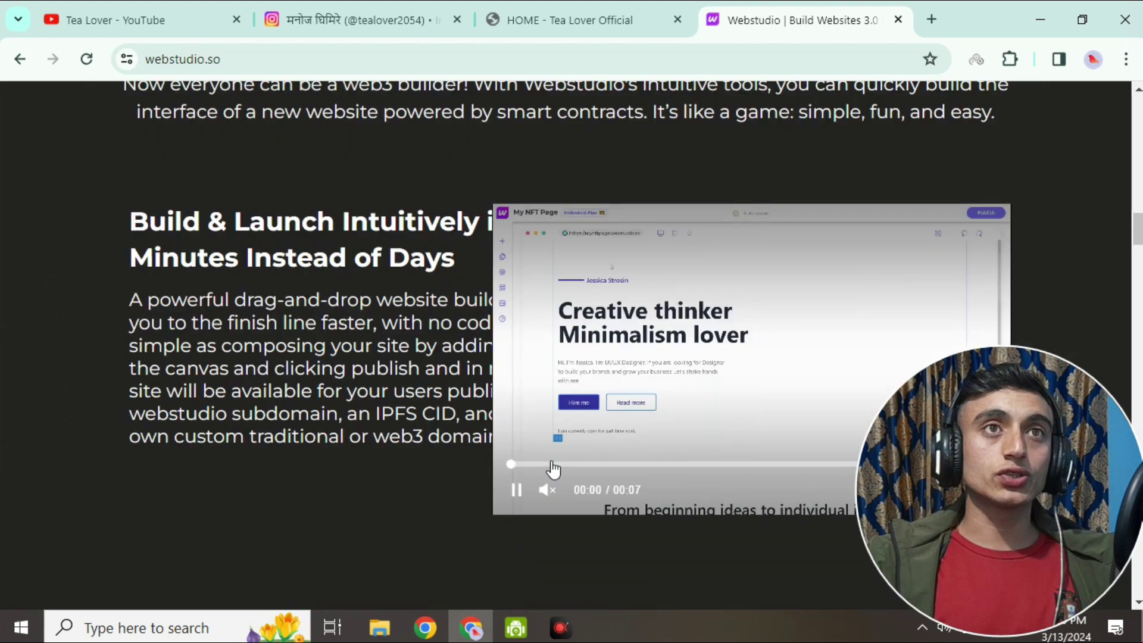
{"action": "scroll", "coordinate": [383, 343], "scroll_direction": "up", "scroll_amount": 15}
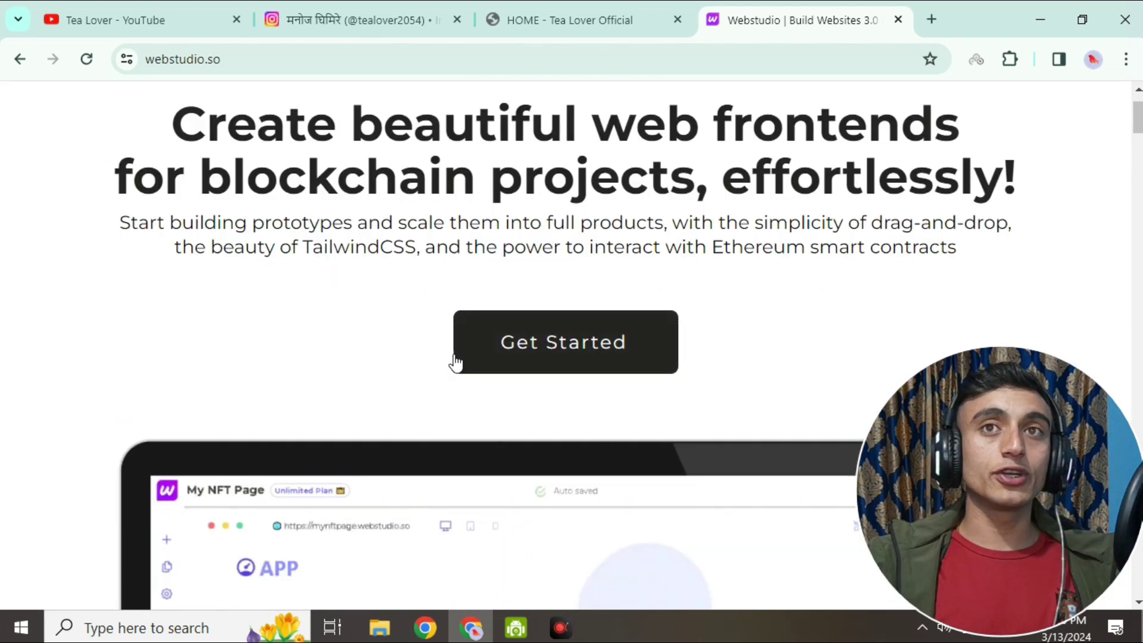
{"action": "left_click", "coordinate": [539, 340]}
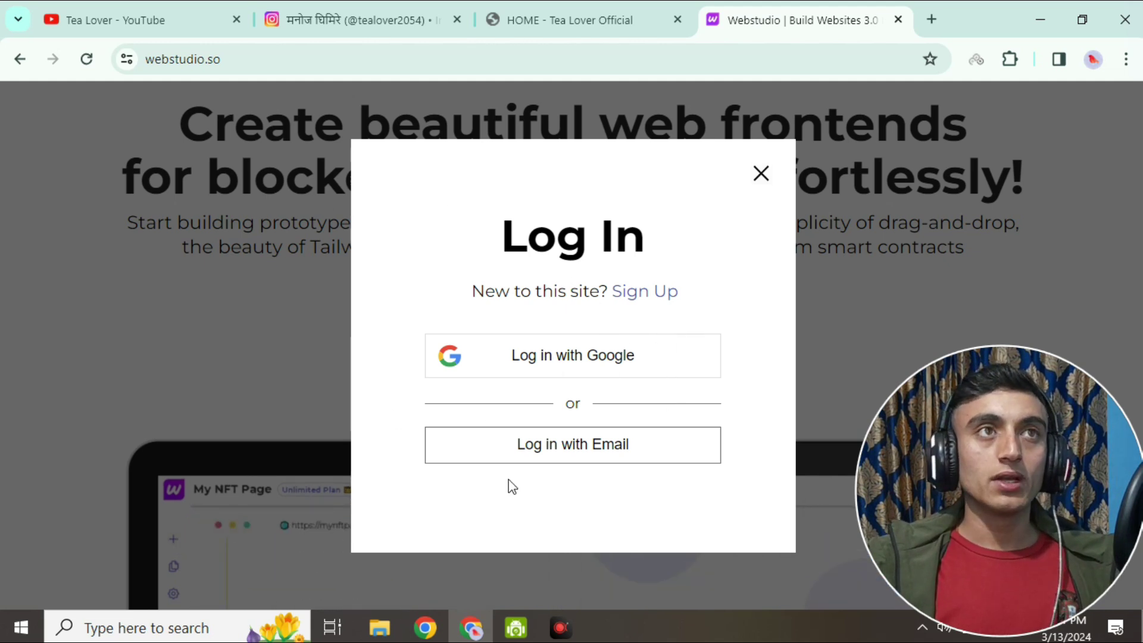
Submit the email login request and open the studio at app.webstudio.so
{"action": "key", "text": "Escape"}
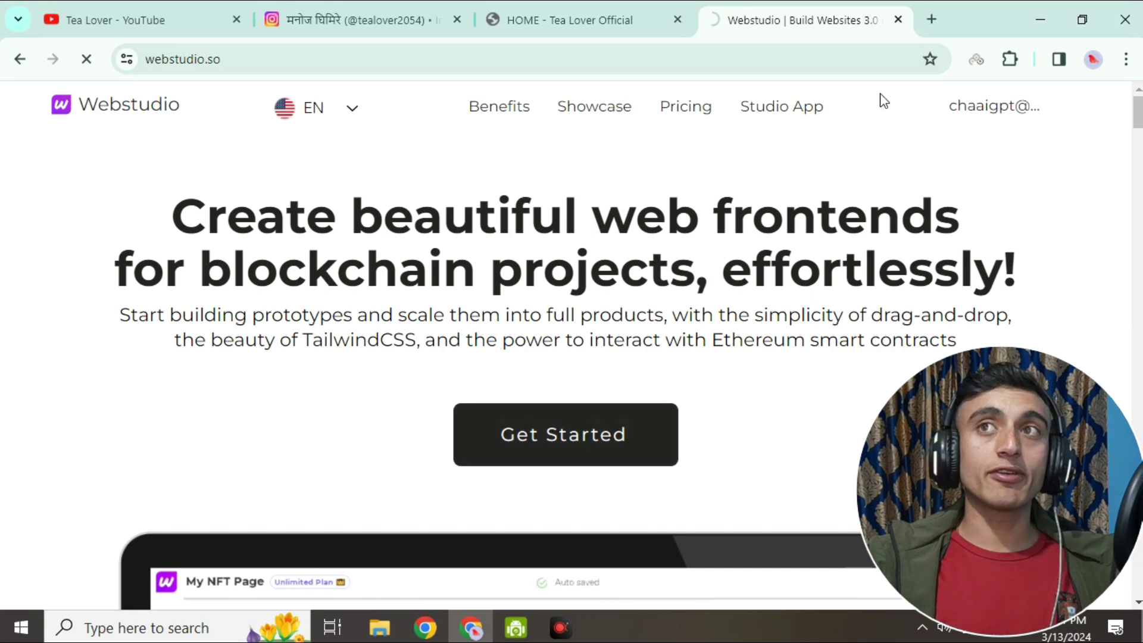
{"action": "left_click", "coordinate": [984, 100]}
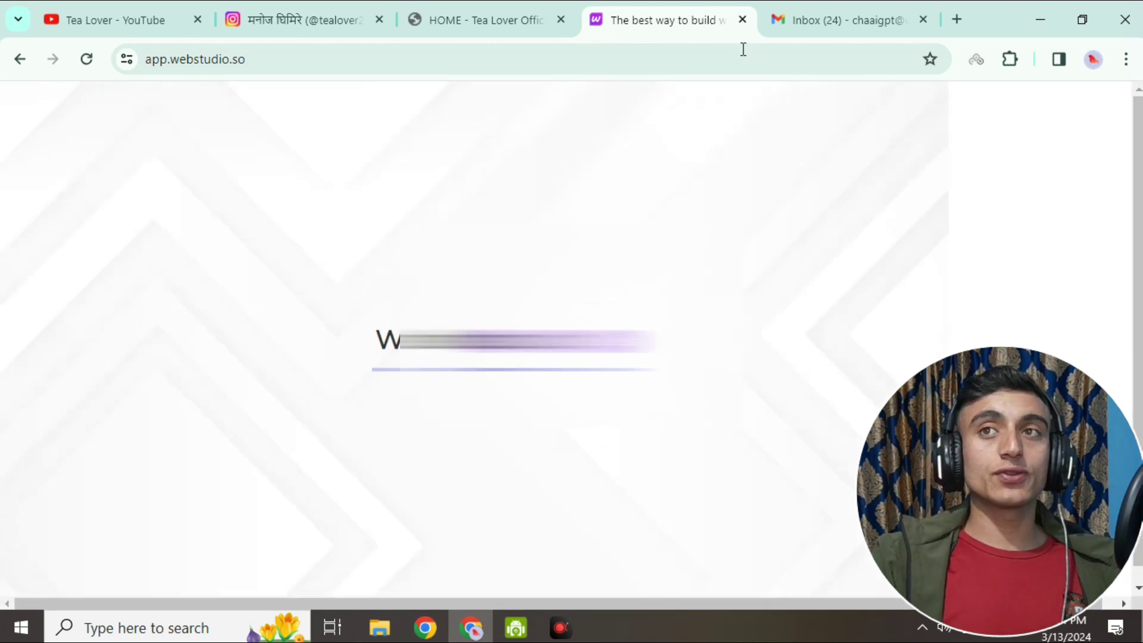
Confirm the login from the 'Log in to Webstudio' email in Gmail, then return to Webstudio
{"action": "left_click", "coordinate": [835, 28]}
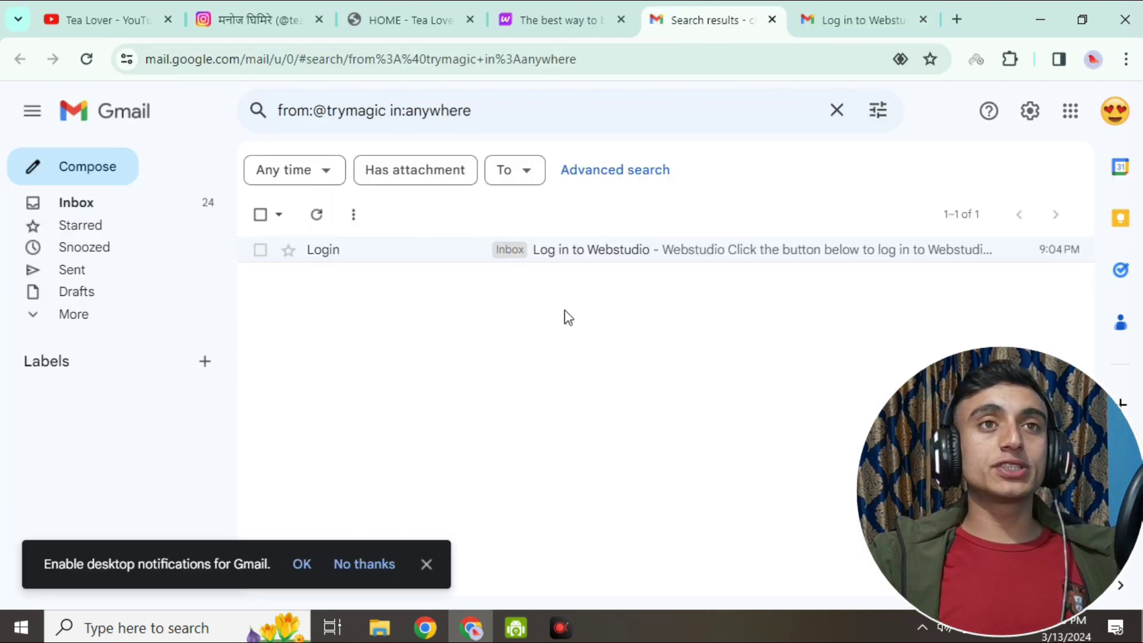
{"action": "left_click", "coordinate": [550, 244]}
{"action": "scroll", "coordinate": [653, 212], "scroll_direction": "down", "scroll_amount": 3}
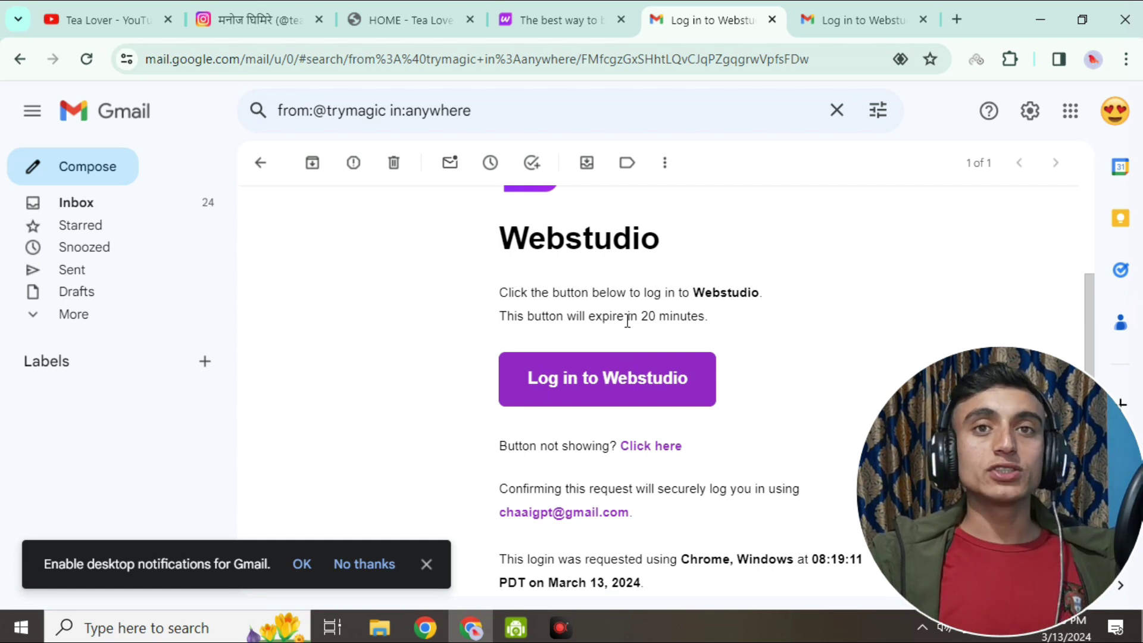
{"action": "left_click", "coordinate": [594, 394]}
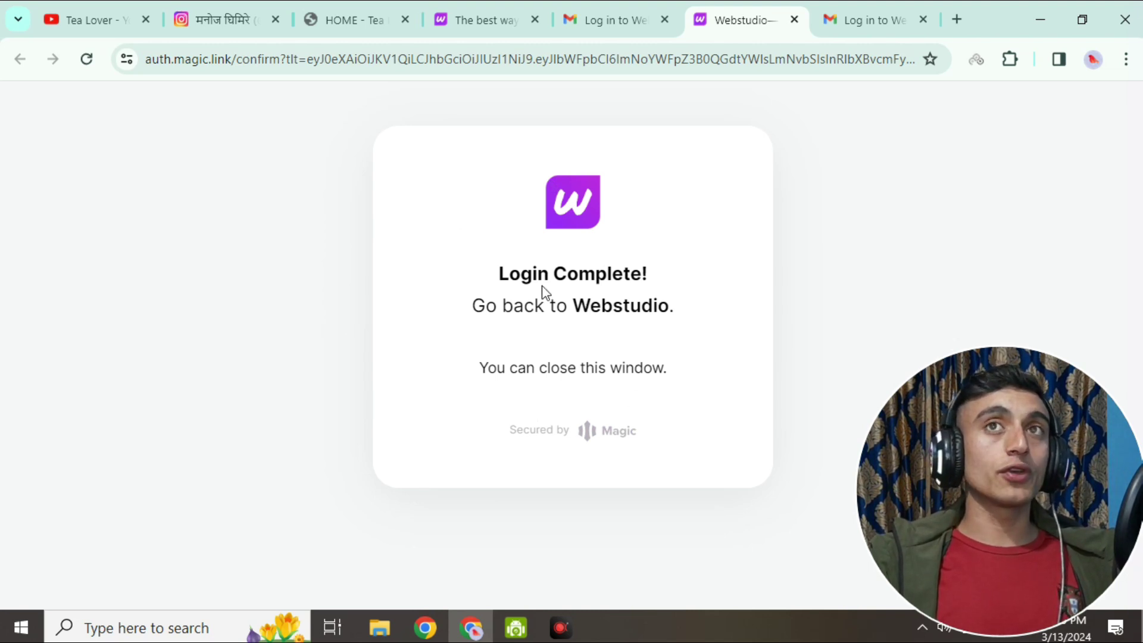
{"action": "left_click", "coordinate": [498, 19]}
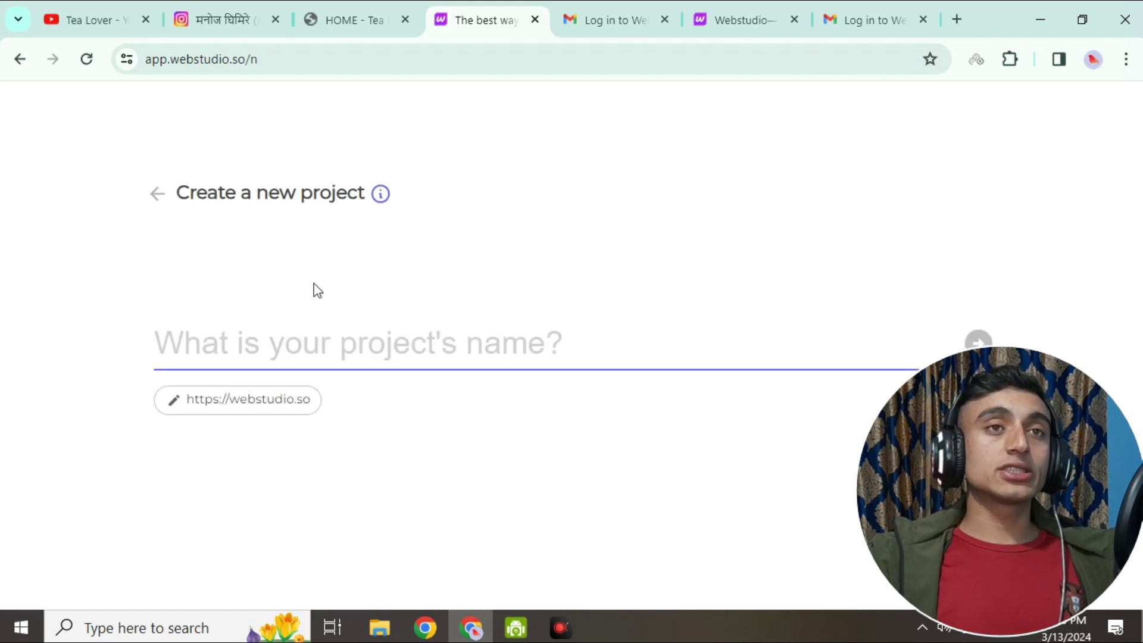
Name the new project 'tealover', create it, and dismiss the What's new notice
{"action": "type", "text": "tealover"}
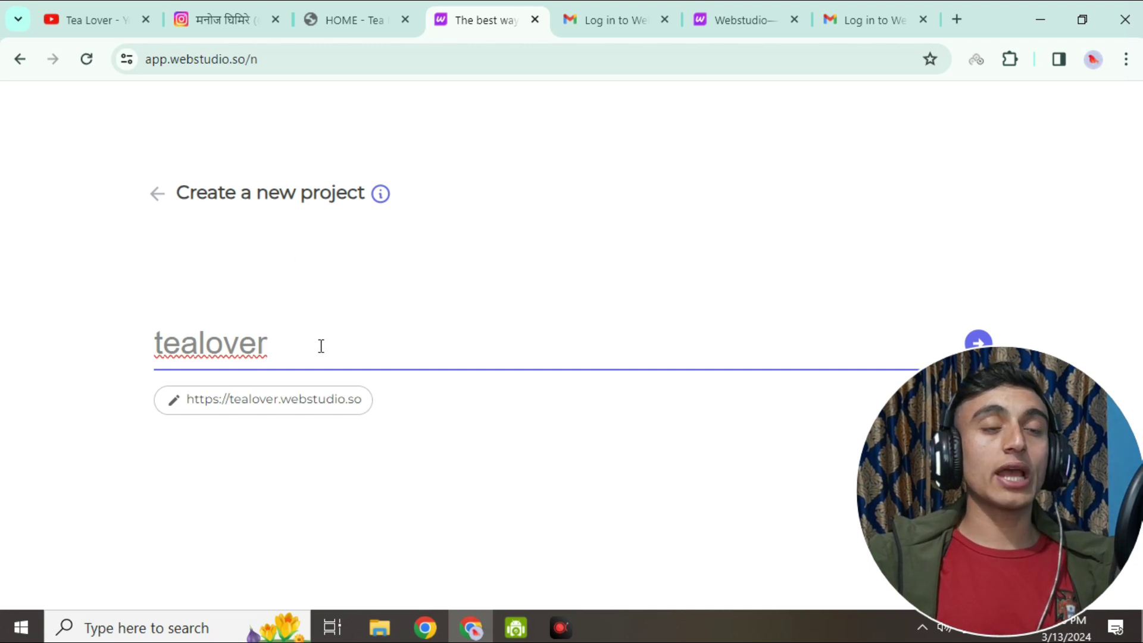
{"action": "left_click_drag", "start_coordinate": [321, 346], "coordinate": [156, 351]}
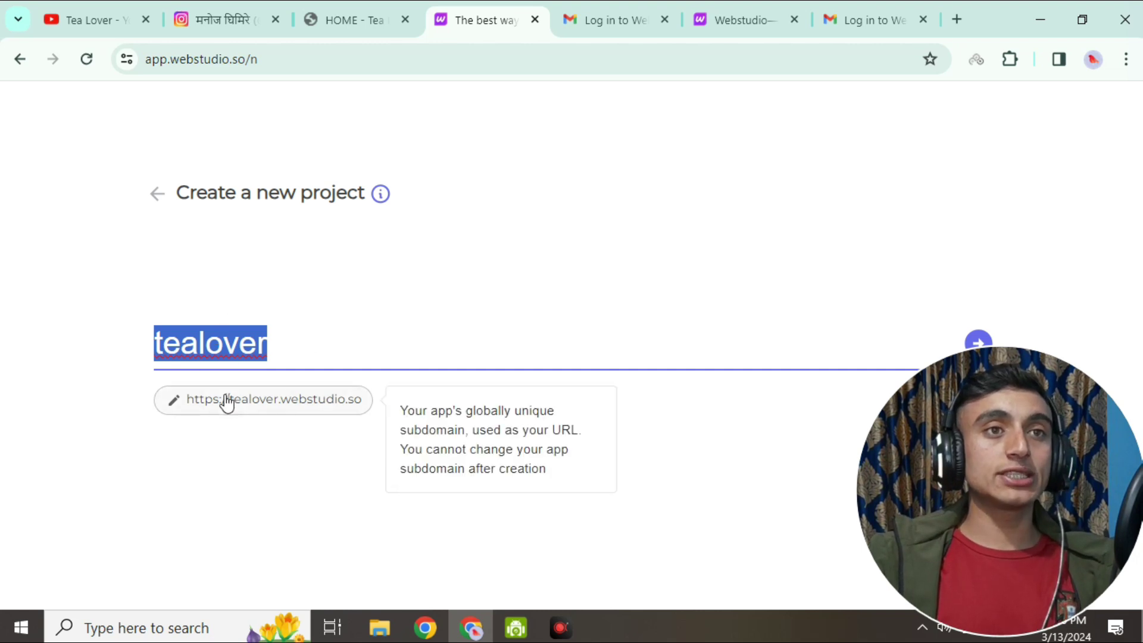
{"action": "mouse_move", "coordinate": [231, 409]}
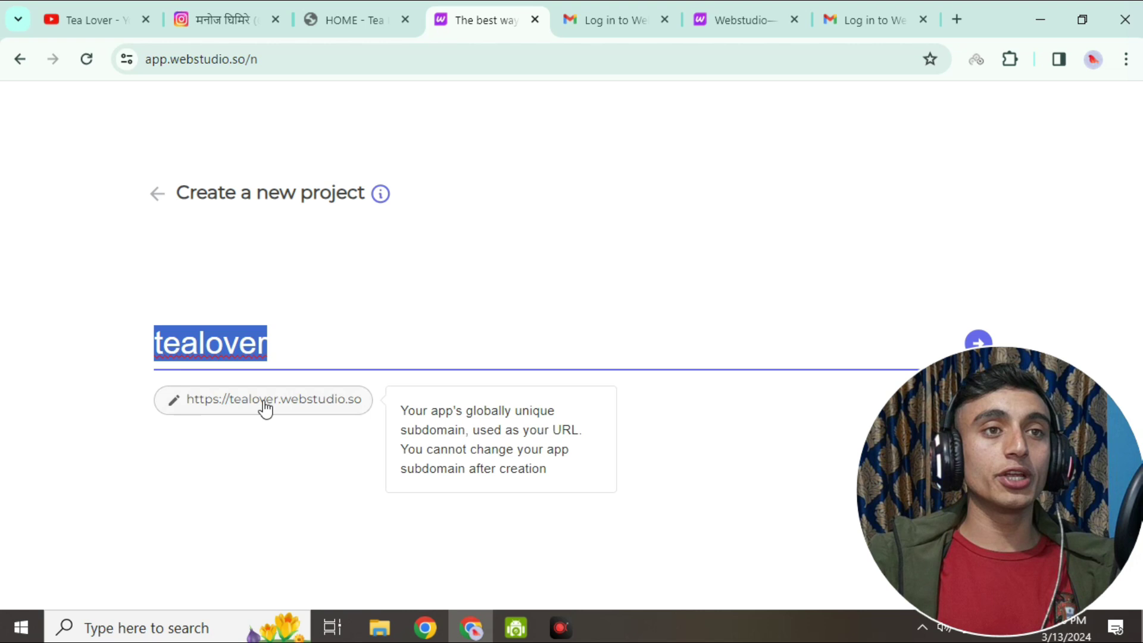
{"action": "left_click", "coordinate": [1037, 208]}
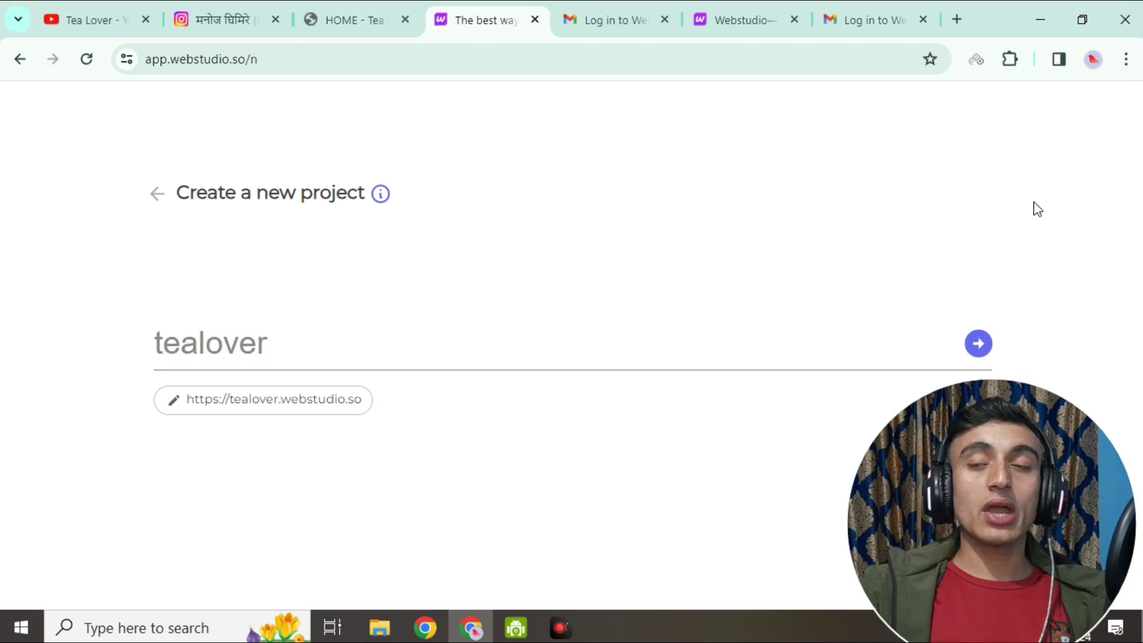
{"action": "left_click", "coordinate": [979, 343]}
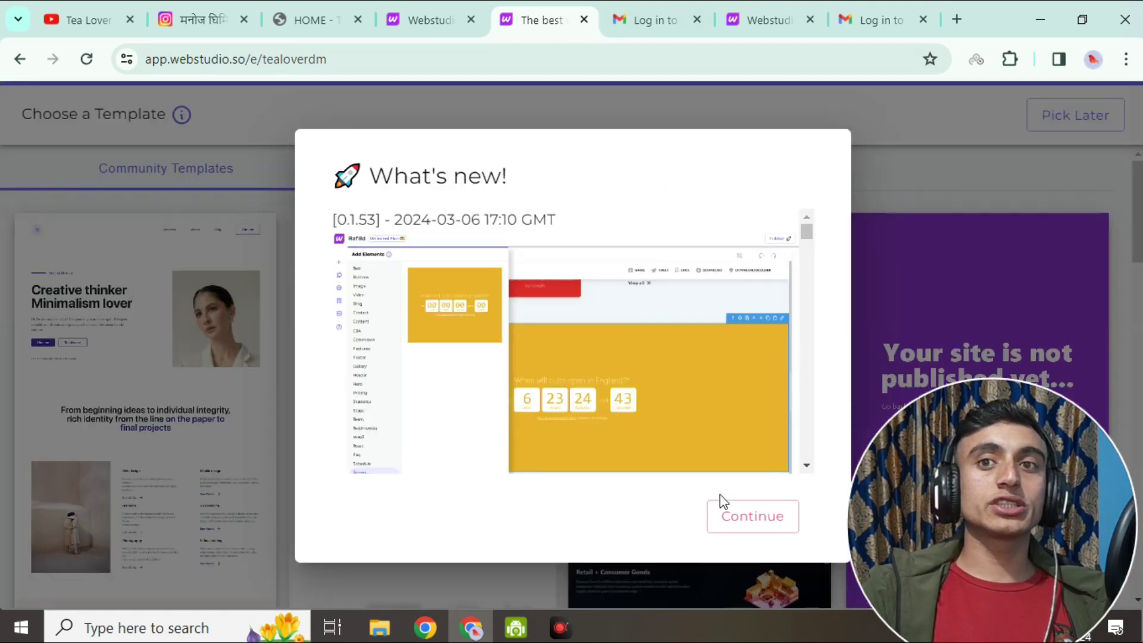
{"action": "left_click", "coordinate": [741, 522]}
Pick the TailBlog minimal blog template from Community Templates and confirm replacing the project
{"action": "scroll", "coordinate": [634, 211], "scroll_direction": "down", "scroll_amount": 5}
{"action": "scroll", "coordinate": [634, 211], "scroll_direction": "down", "scroll_amount": 3}
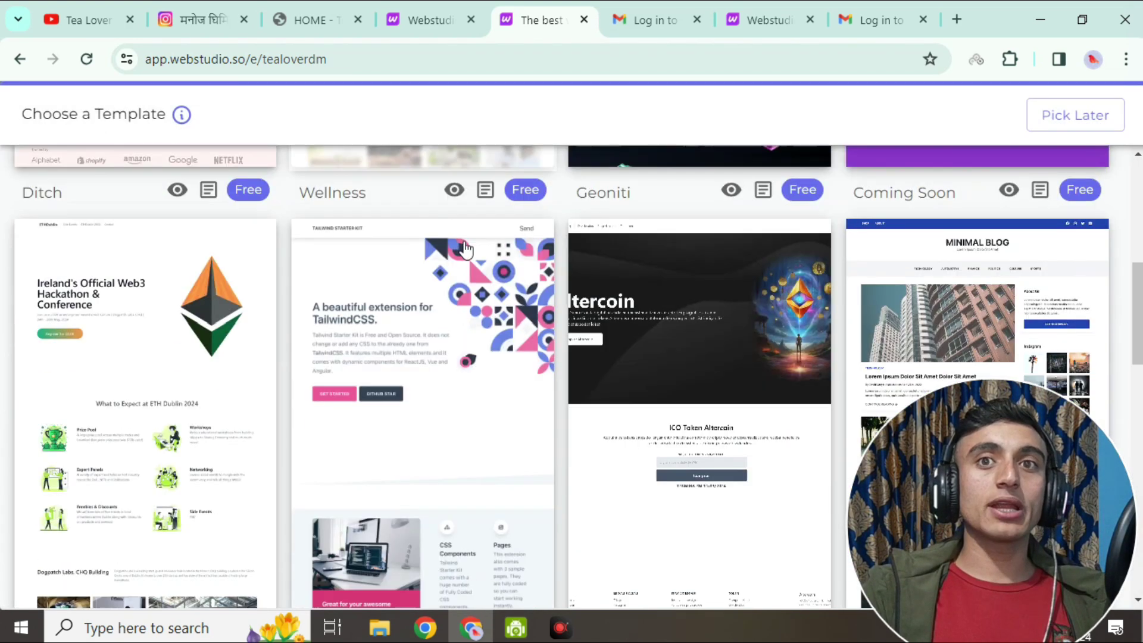
{"action": "scroll", "coordinate": [797, 298], "scroll_direction": "down", "scroll_amount": 1}
{"action": "scroll", "coordinate": [798, 297], "scroll_direction": "down", "scroll_amount": 5}
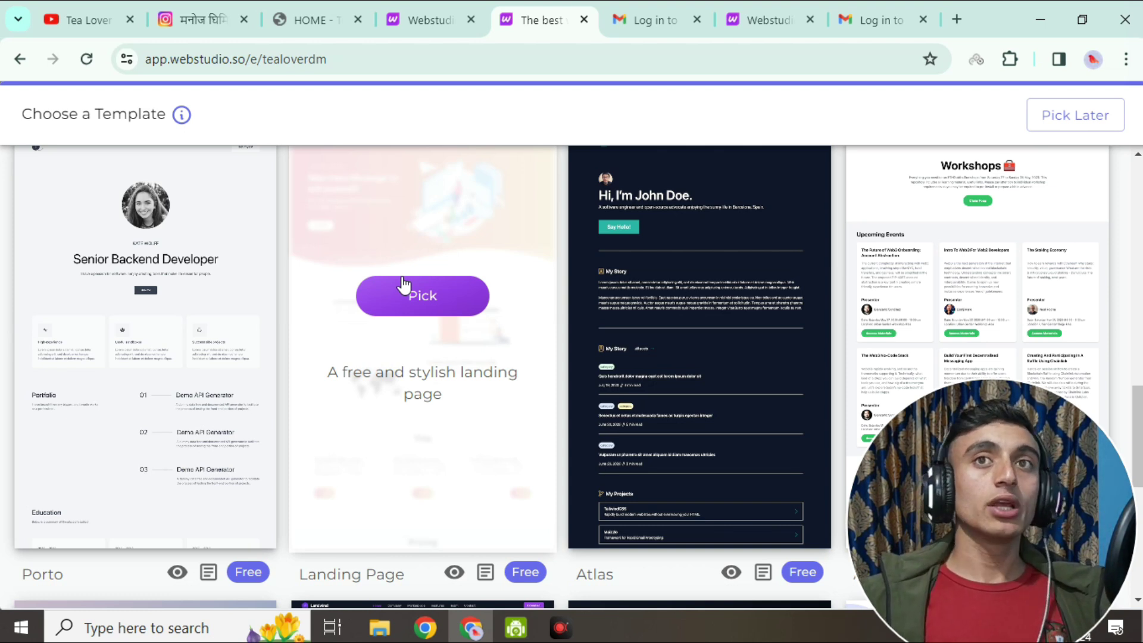
{"action": "scroll", "coordinate": [466, 312], "scroll_direction": "up", "scroll_amount": 3}
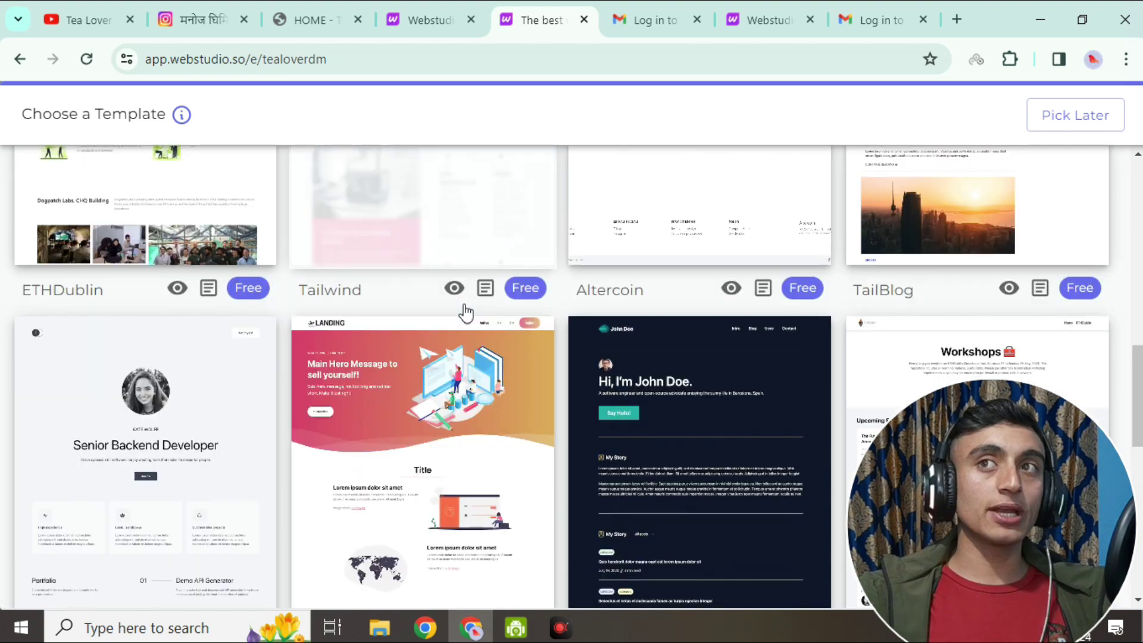
{"action": "scroll", "coordinate": [1039, 403], "scroll_direction": "up", "scroll_amount": 4}
{"action": "scroll", "coordinate": [766, 360], "scroll_direction": "up", "scroll_amount": 2}
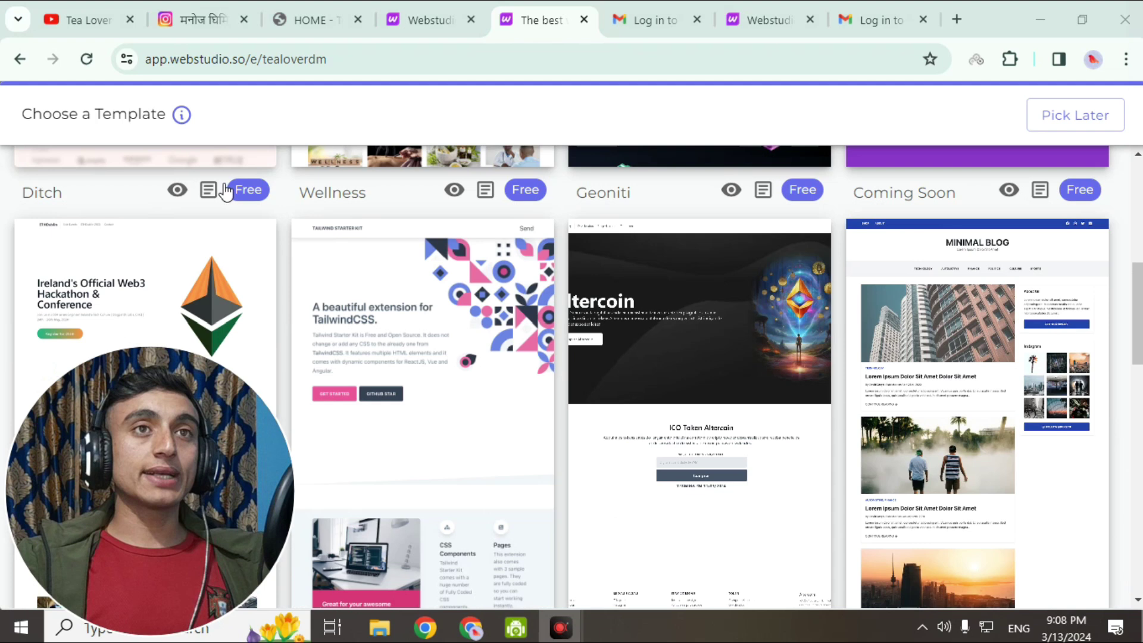
{"action": "mouse_move", "coordinate": [1092, 337]}
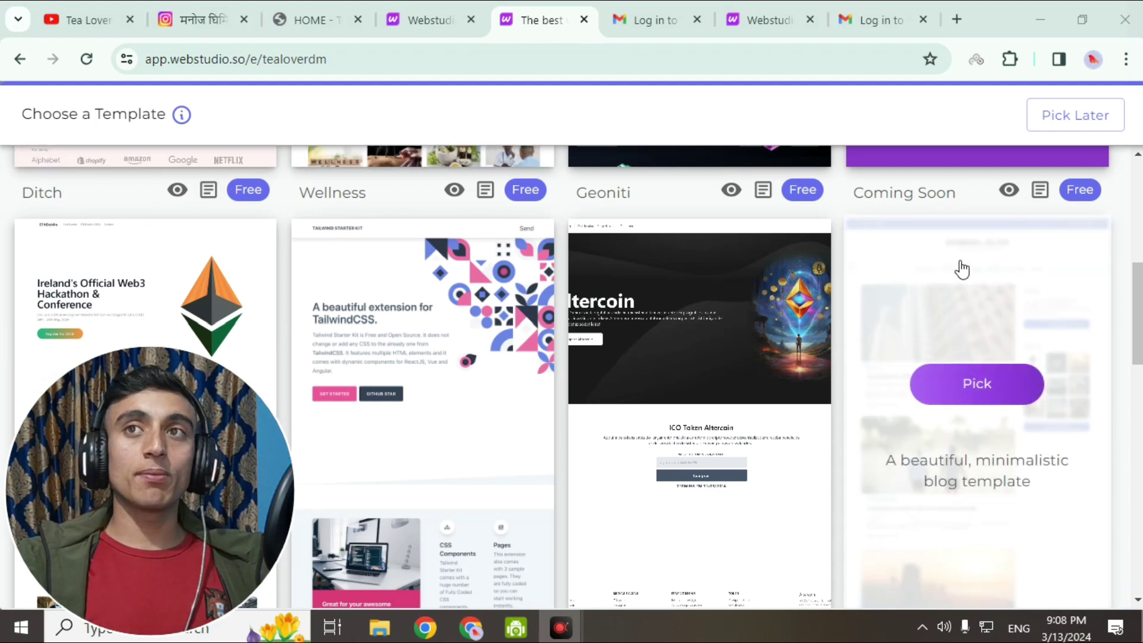
{"action": "scroll", "coordinate": [965, 357], "scroll_direction": "down", "scroll_amount": 2}
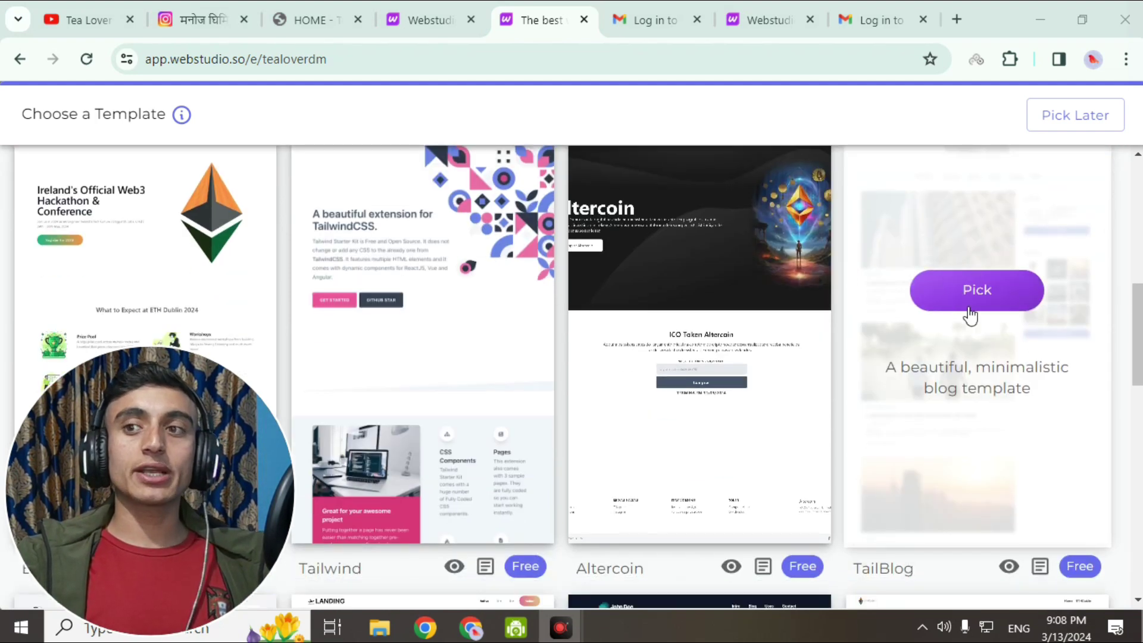
{"action": "scroll", "coordinate": [973, 351], "scroll_direction": "down", "scroll_amount": 2}
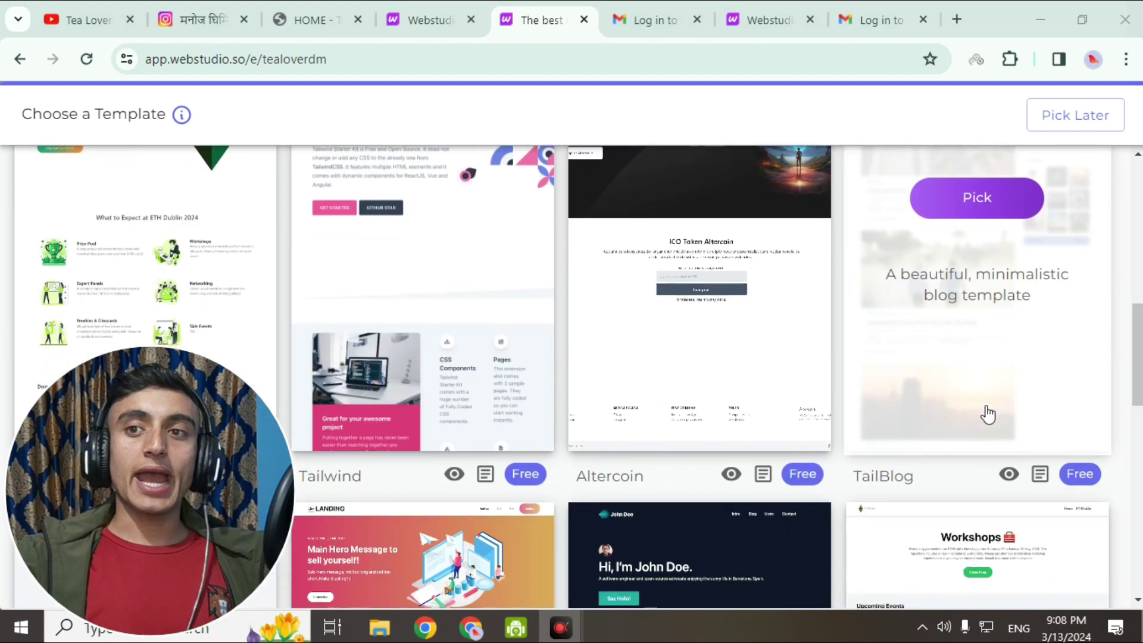
{"action": "left_click", "coordinate": [1001, 196]}
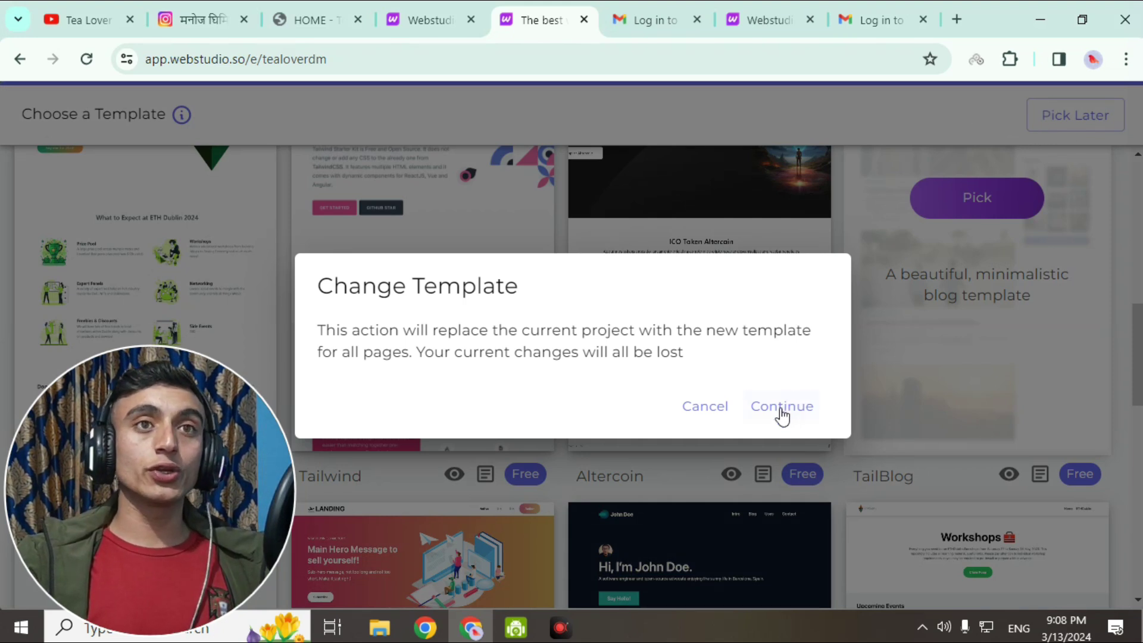
{"action": "left_click", "coordinate": [781, 410]}
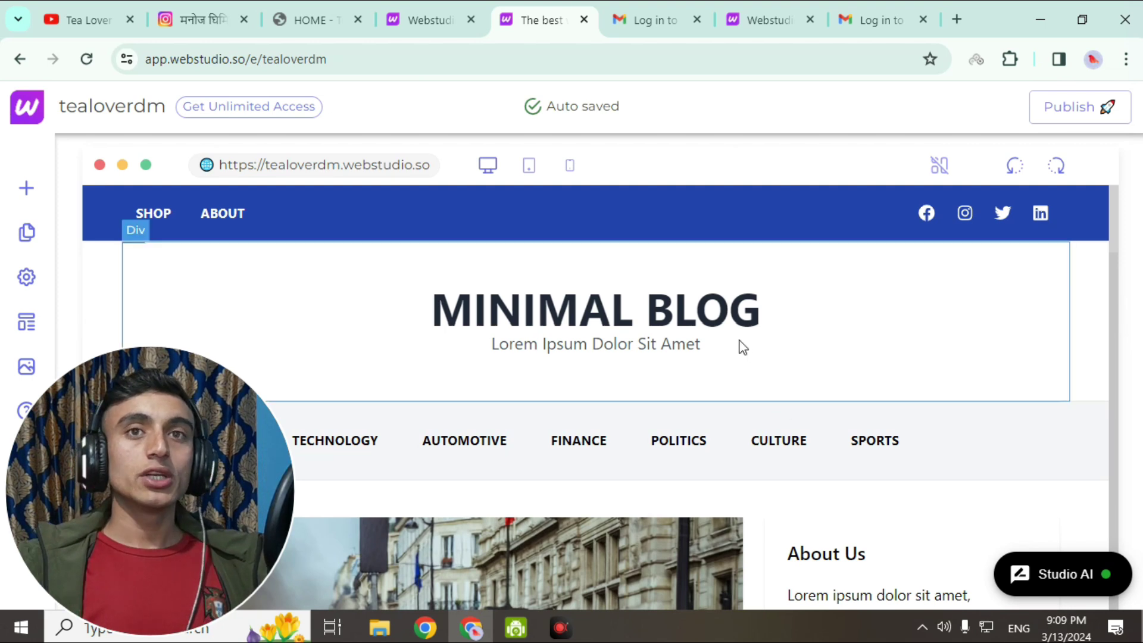
Scroll through the Minimal Blog page reviewing its sample posts, pagination, carousel and footer
{"action": "scroll", "coordinate": [727, 334], "scroll_direction": "down", "scroll_amount": 5}
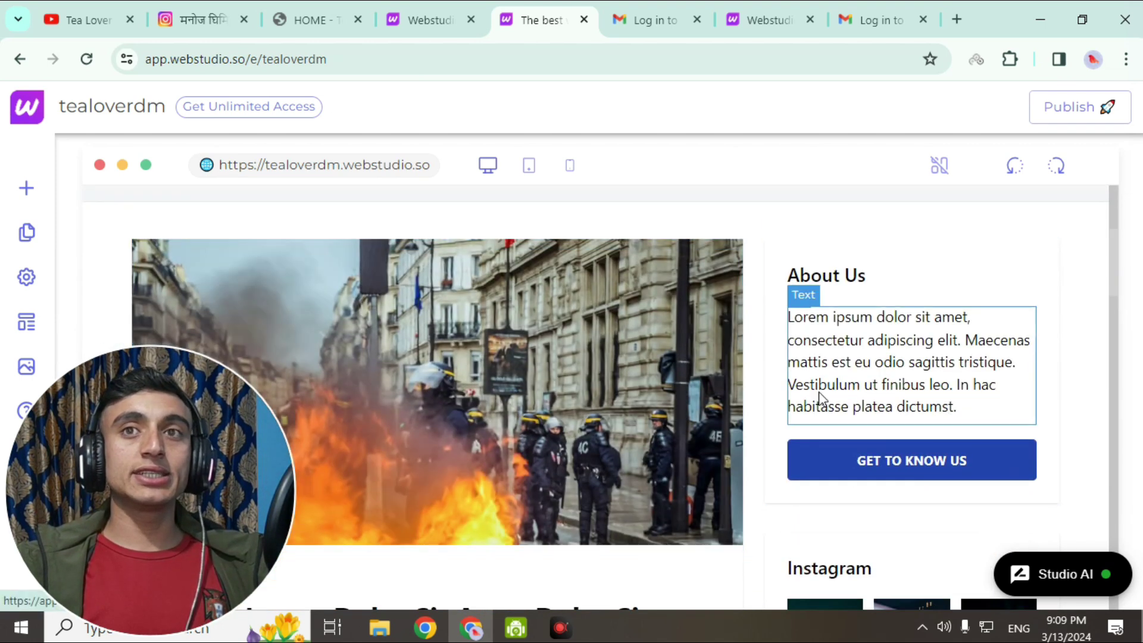
{"action": "scroll", "coordinate": [842, 429], "scroll_direction": "down", "scroll_amount": 3}
{"action": "scroll", "coordinate": [669, 301], "scroll_direction": "up", "scroll_amount": 5}
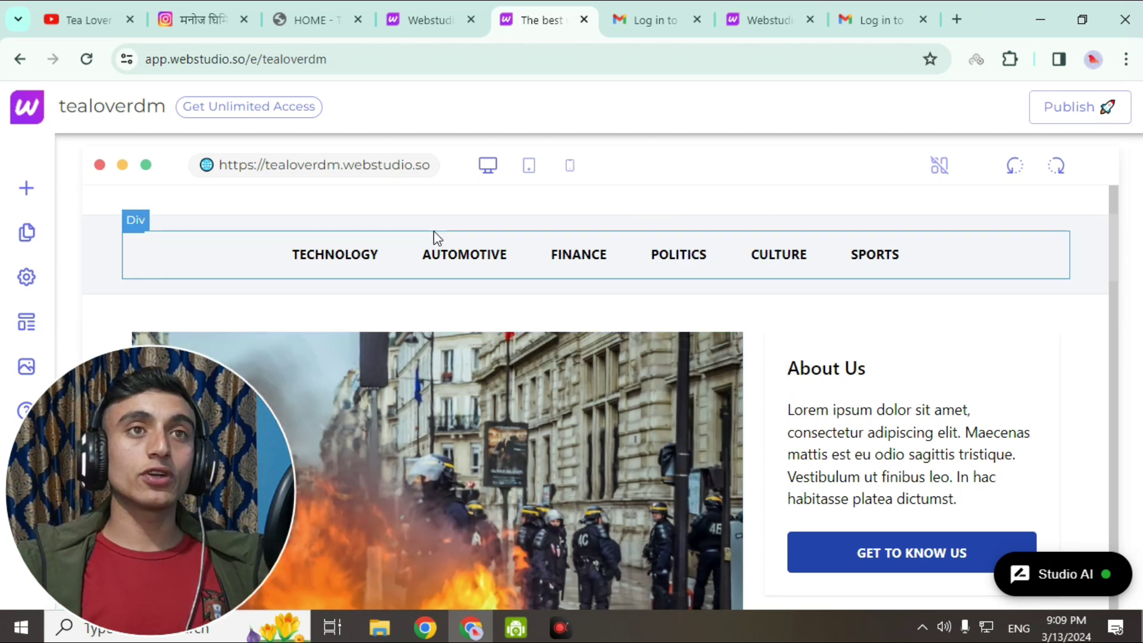
{"action": "scroll", "coordinate": [630, 293], "scroll_direction": "down", "scroll_amount": 3}
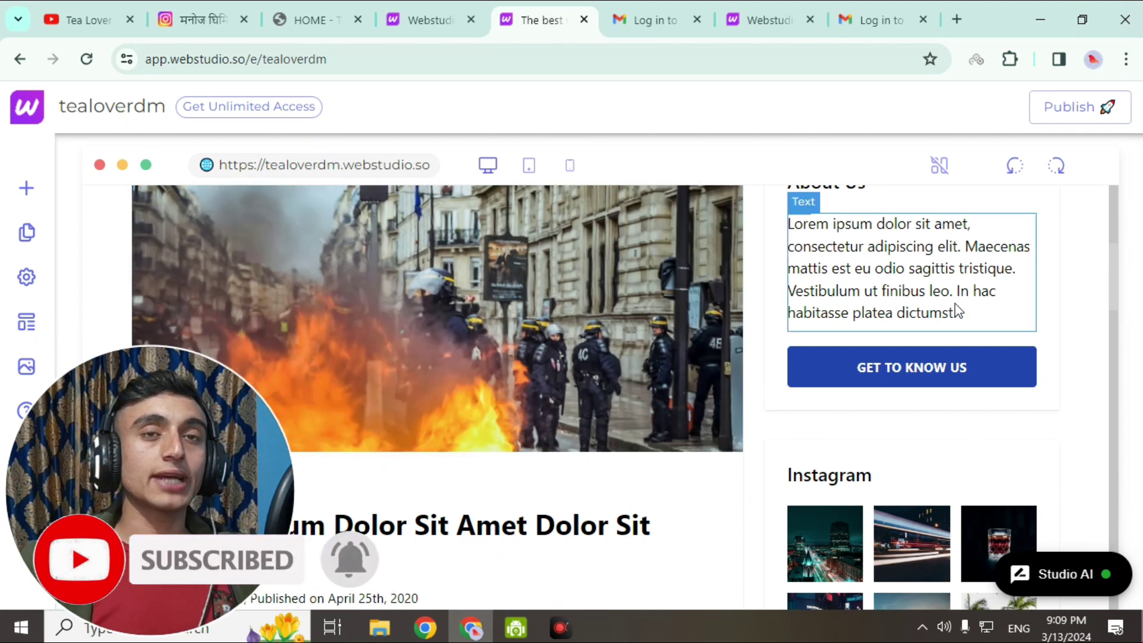
{"action": "scroll", "coordinate": [536, 416], "scroll_direction": "down", "scroll_amount": 3}
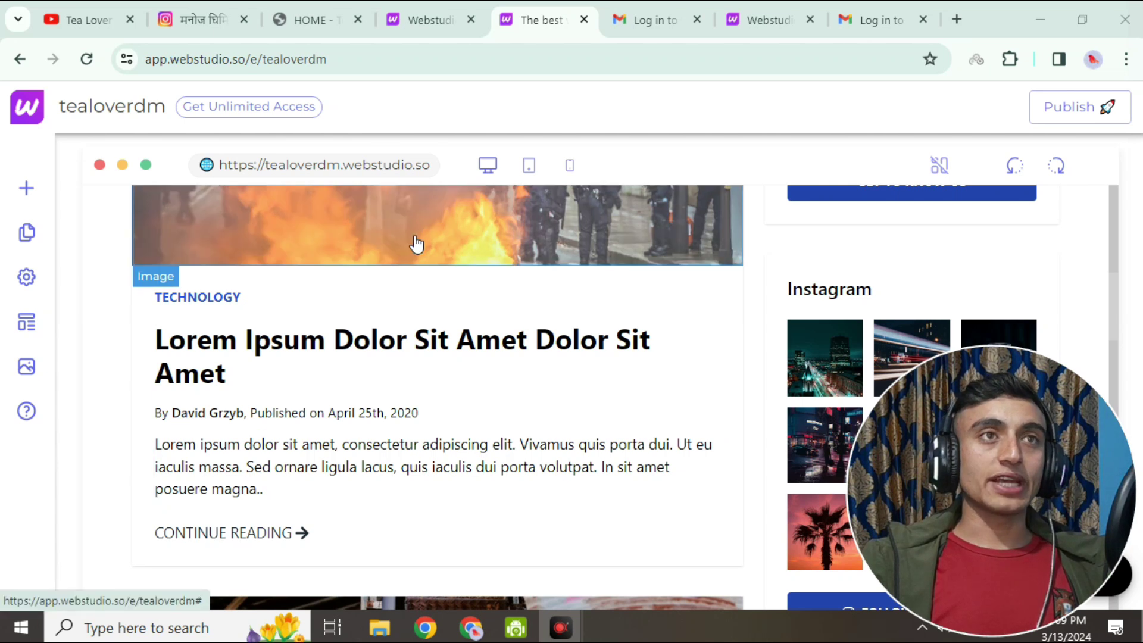
{"action": "scroll", "coordinate": [288, 263], "scroll_direction": "down", "scroll_amount": 10}
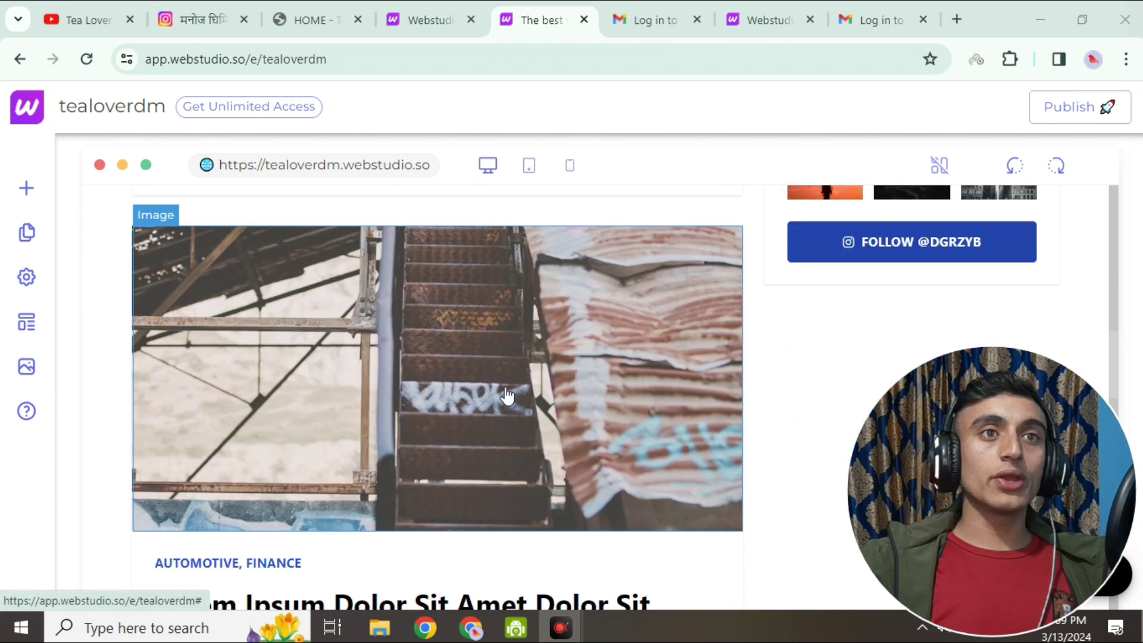
{"action": "scroll", "coordinate": [540, 337], "scroll_direction": "down", "scroll_amount": 1}
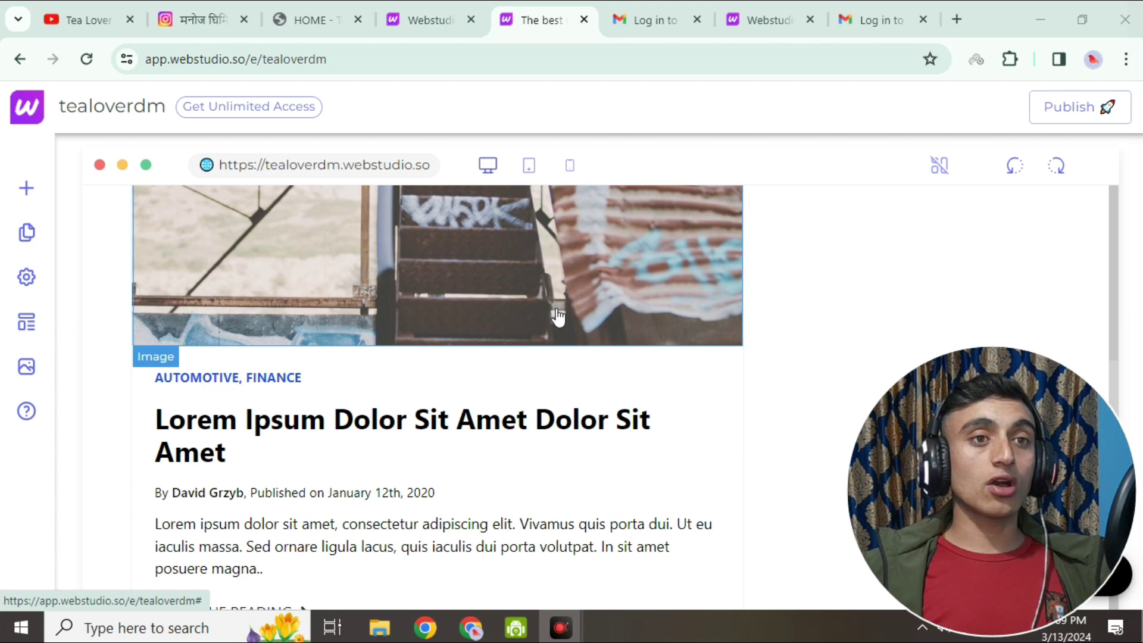
{"action": "scroll", "coordinate": [554, 317], "scroll_direction": "down", "scroll_amount": 10}
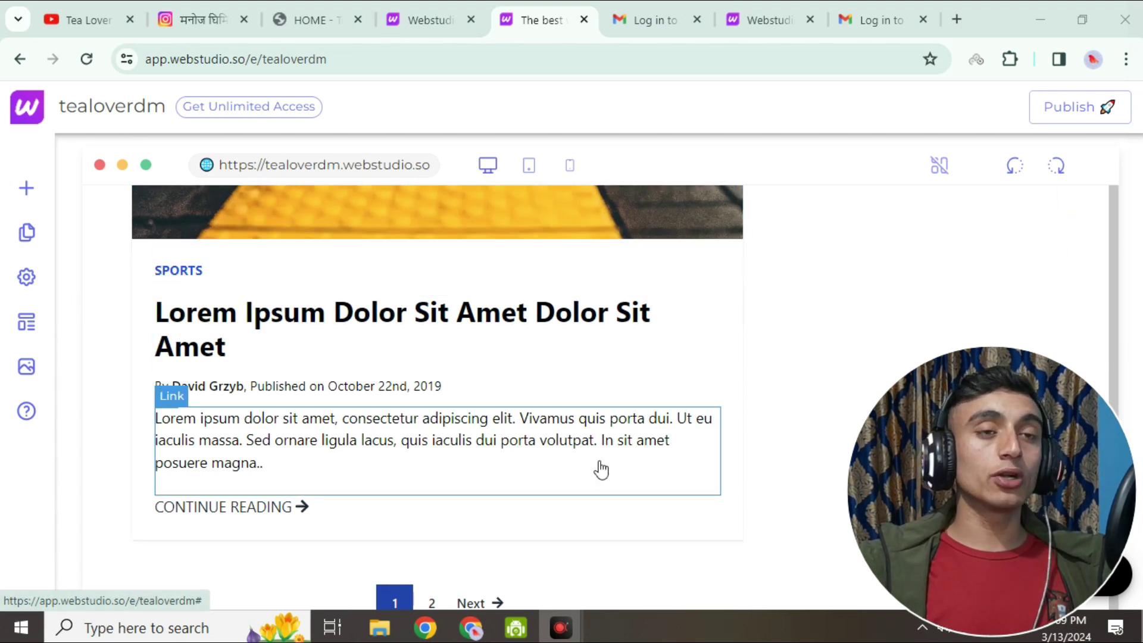
{"action": "scroll", "coordinate": [580, 470], "scroll_direction": "down", "scroll_amount": 5}
{"action": "scroll", "coordinate": [602, 427], "scroll_direction": "down", "scroll_amount": 1}
{"action": "scroll", "coordinate": [540, 446], "scroll_direction": "up", "scroll_amount": 5}
{"action": "scroll", "coordinate": [542, 461], "scroll_direction": "up", "scroll_amount": 5}
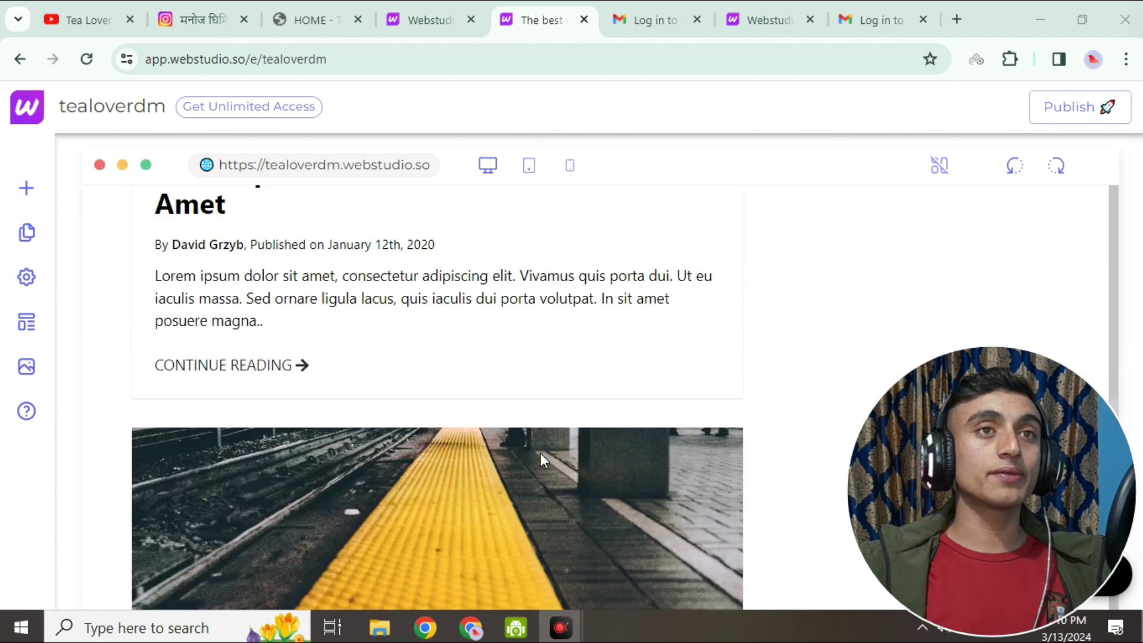
{"action": "scroll", "coordinate": [542, 463], "scroll_direction": "up", "scroll_amount": 5}
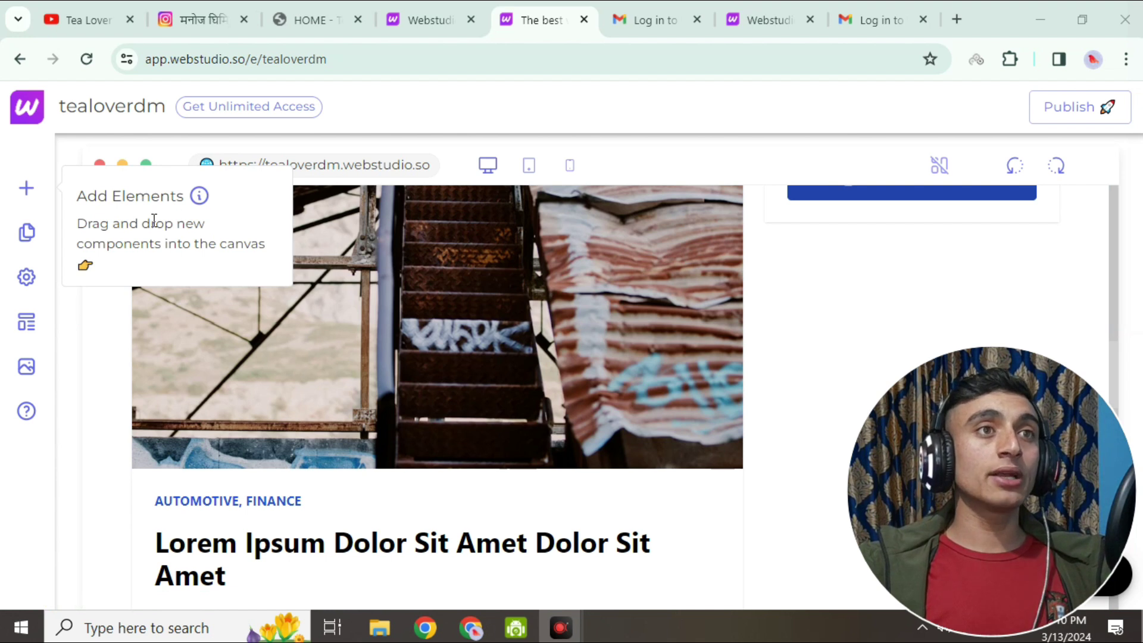
{"action": "left_click", "coordinate": [26, 189]}
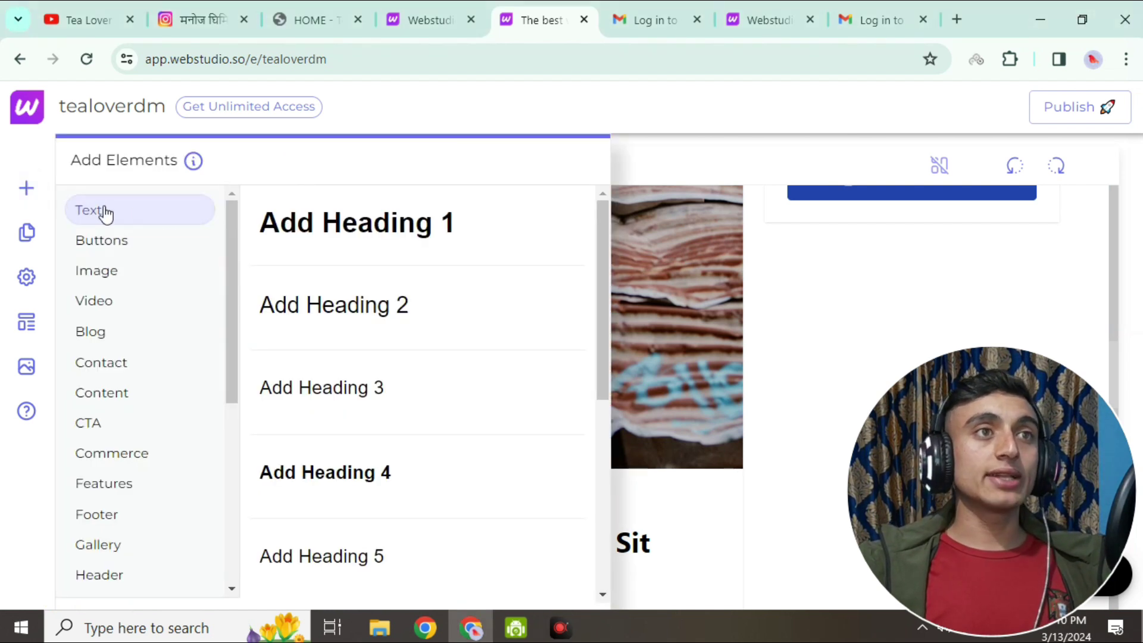
Drag a Statistics block (2.7K Users, 1.8K Subscribes, 35 Downloads, 4 Products) into the first blog post
{"action": "mouse_move", "coordinate": [130, 337]}
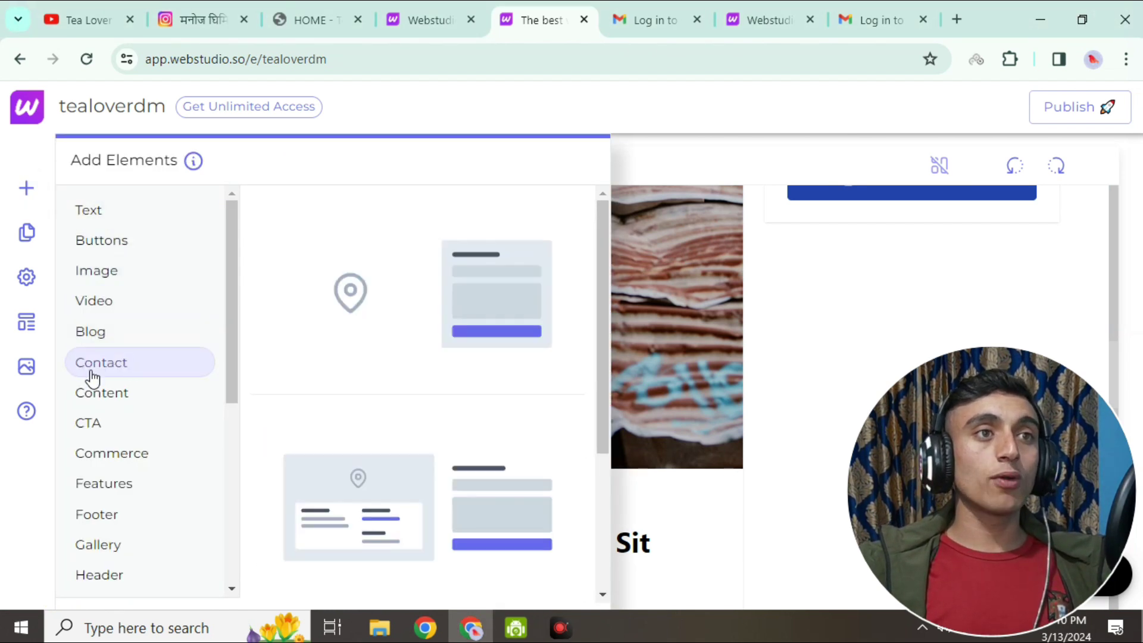
{"action": "mouse_move", "coordinate": [128, 426]}
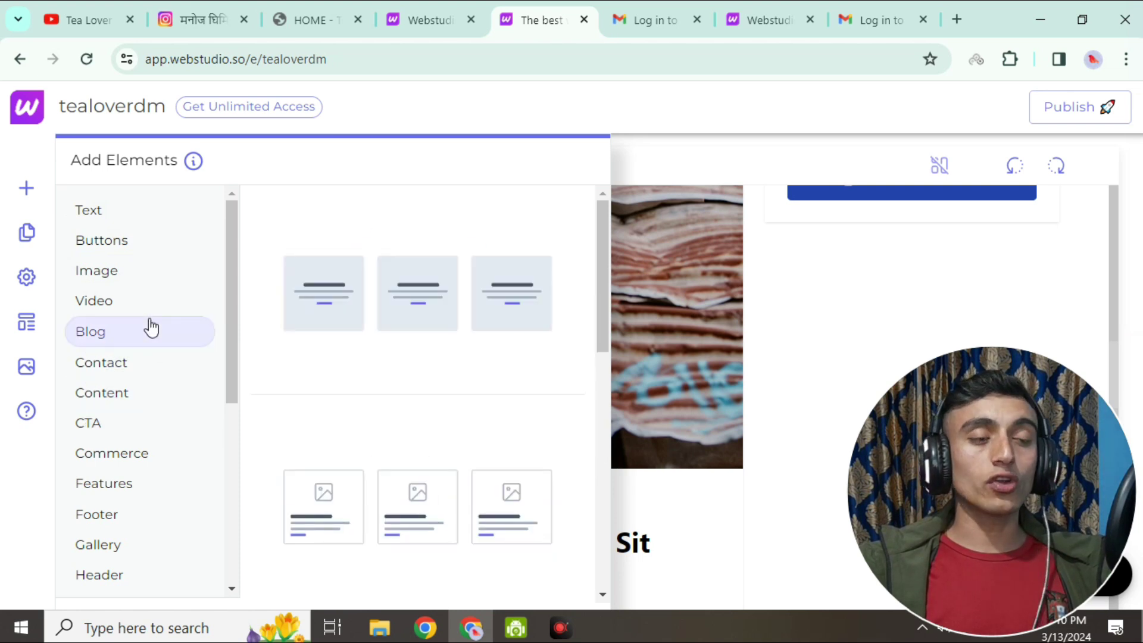
{"action": "scroll", "coordinate": [151, 297], "scroll_direction": "down", "scroll_amount": 5}
{"action": "mouse_move", "coordinate": [118, 274]}
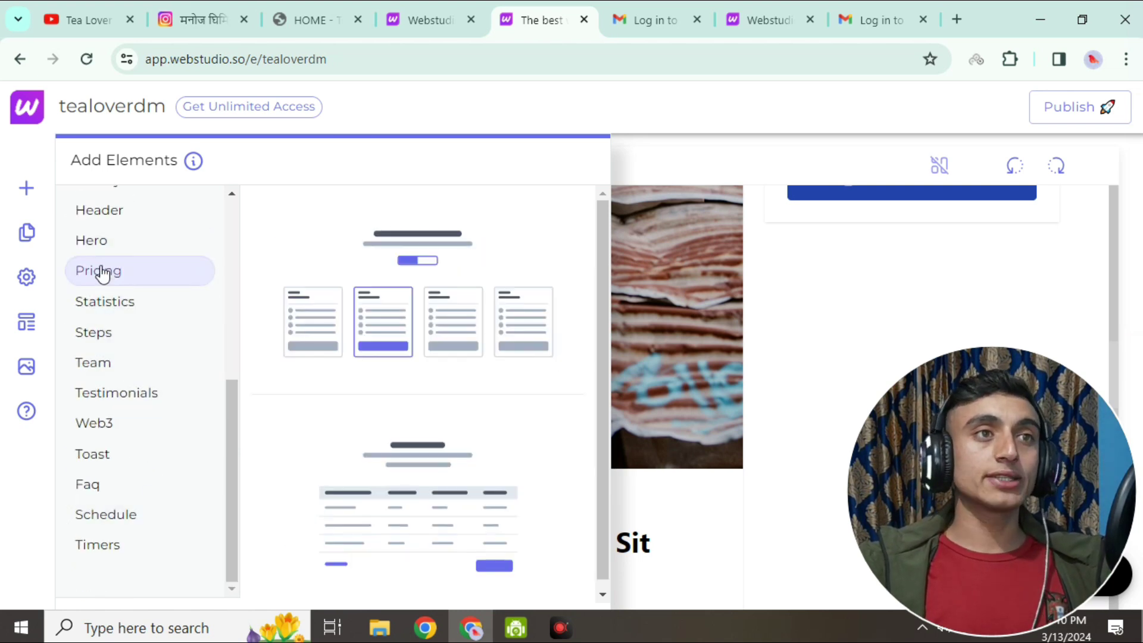
{"action": "mouse_move", "coordinate": [113, 301]}
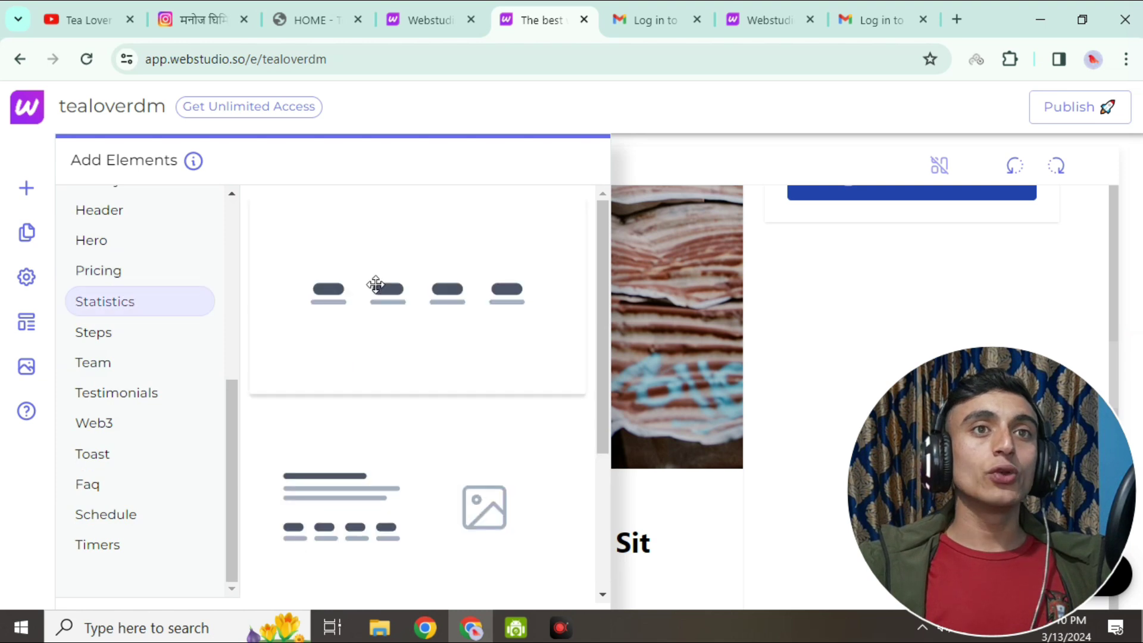
{"action": "left_click_drag", "start_coordinate": [355, 263], "coordinate": [246, 337]}
{"action": "scroll", "coordinate": [179, 422], "scroll_direction": "down", "scroll_amount": 2}
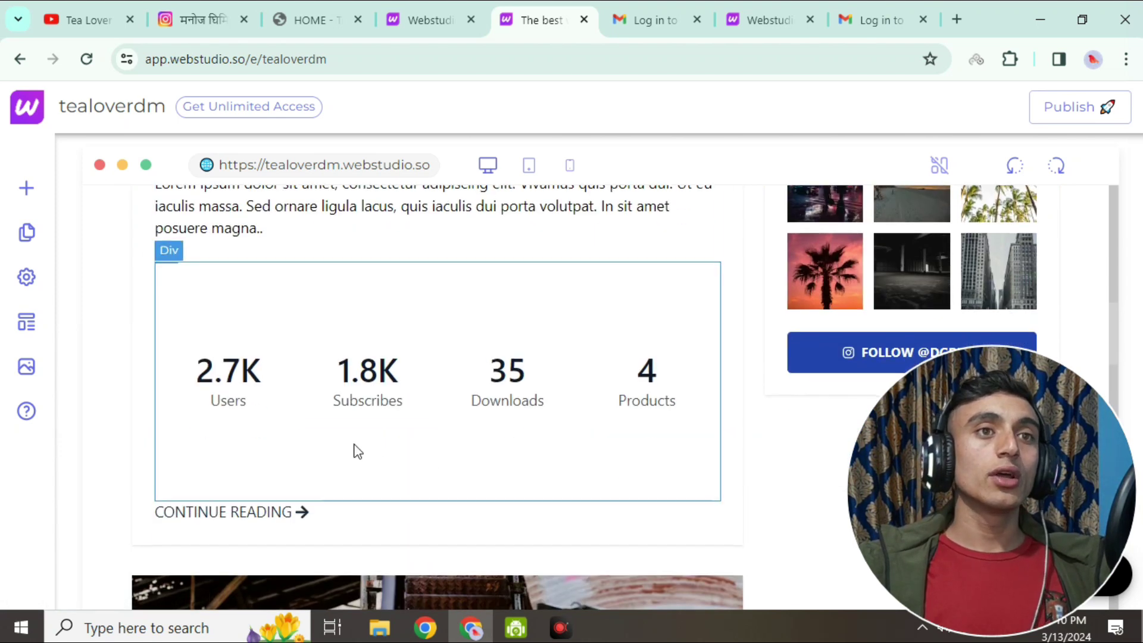
{"action": "scroll", "coordinate": [321, 357], "scroll_direction": "down", "scroll_amount": 4}
{"action": "scroll", "coordinate": [357, 357], "scroll_direction": "up", "scroll_amount": 7}
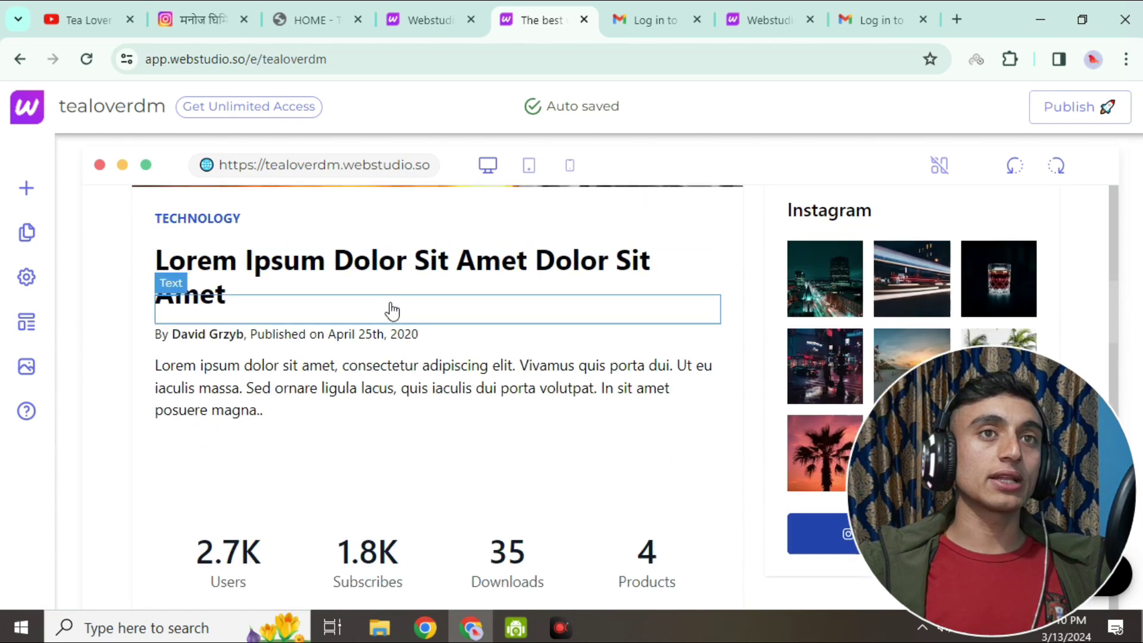
{"action": "scroll", "coordinate": [390, 311], "scroll_direction": "down", "scroll_amount": 10}
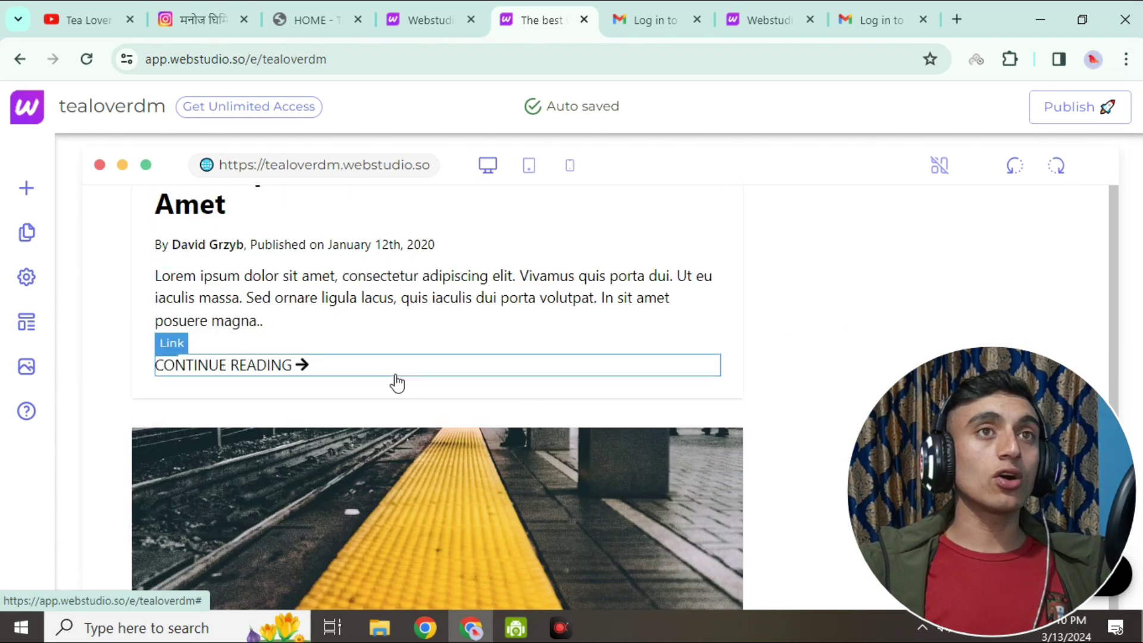
Bring up the site pages panel, then close it again
{"action": "left_click", "coordinate": [26, 234]}
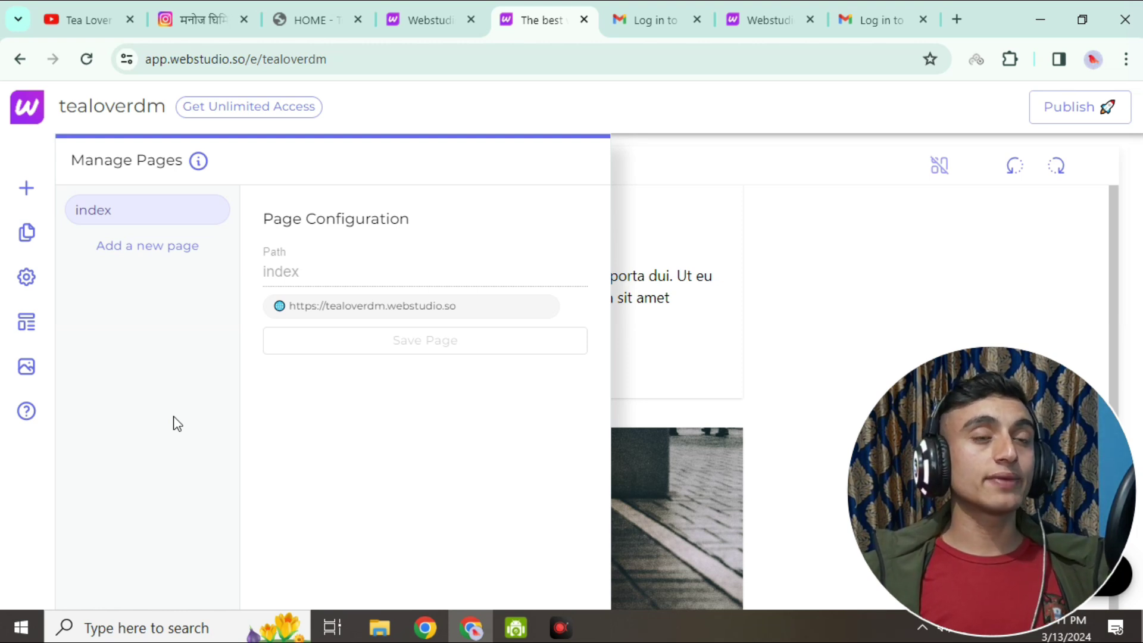
{"action": "left_click", "coordinate": [41, 301]}
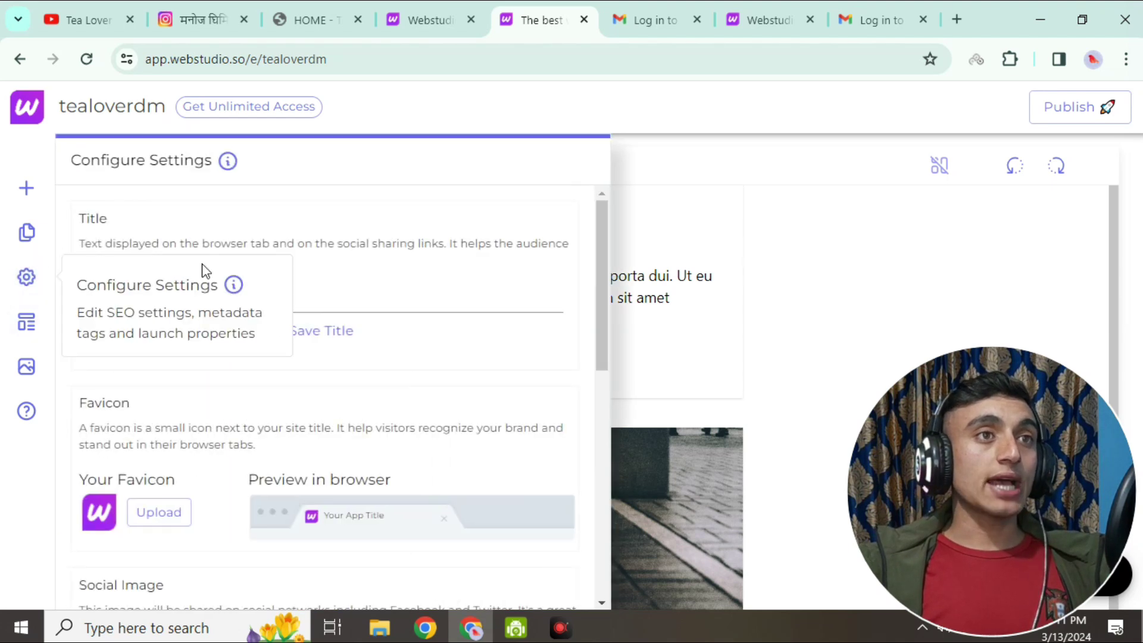
Look over the site settings: title 'tealoverdm', favicon, social image and custom domain
{"action": "left_click", "coordinate": [129, 299]}
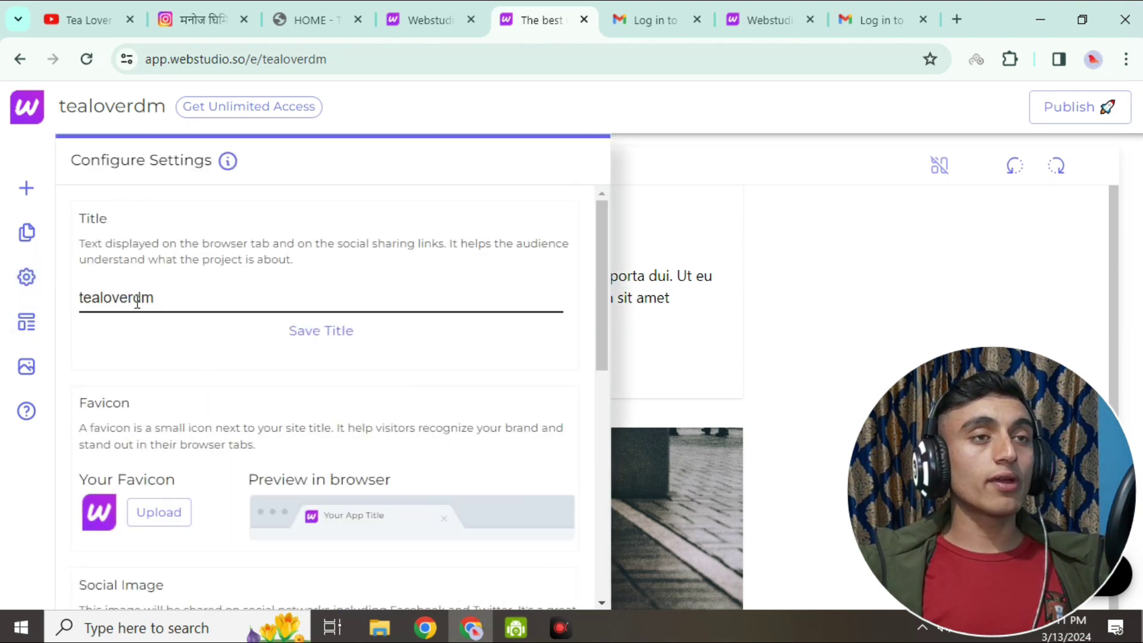
{"action": "scroll", "coordinate": [169, 283], "scroll_direction": "down", "scroll_amount": 3}
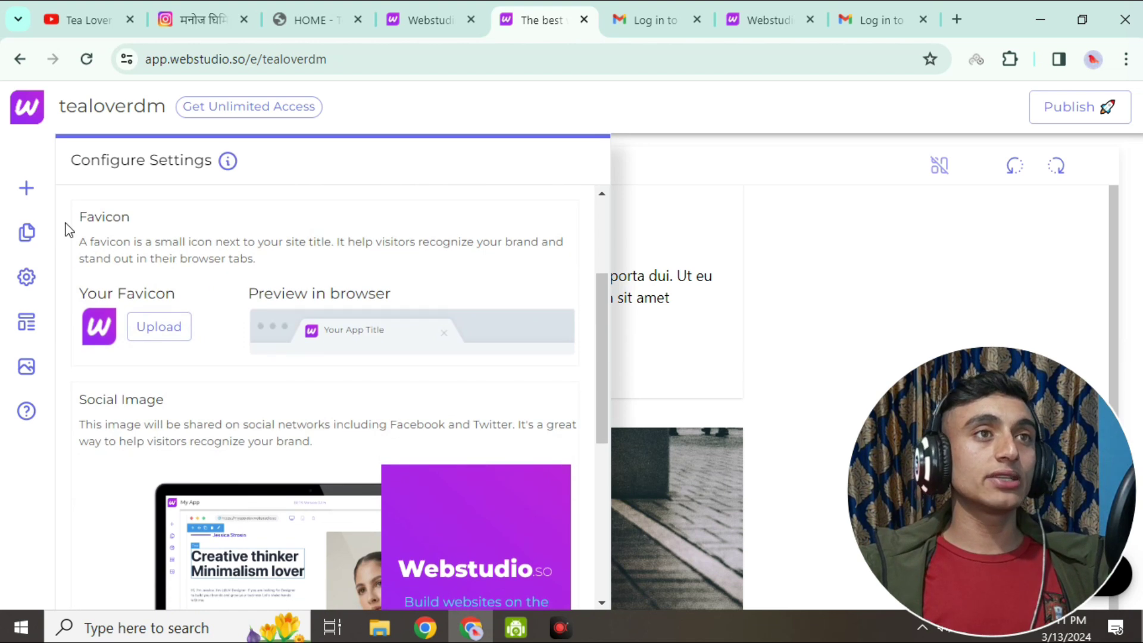
{"action": "scroll", "coordinate": [173, 244], "scroll_direction": "down", "scroll_amount": 5}
{"action": "scroll", "coordinate": [186, 267], "scroll_direction": "down", "scroll_amount": 2}
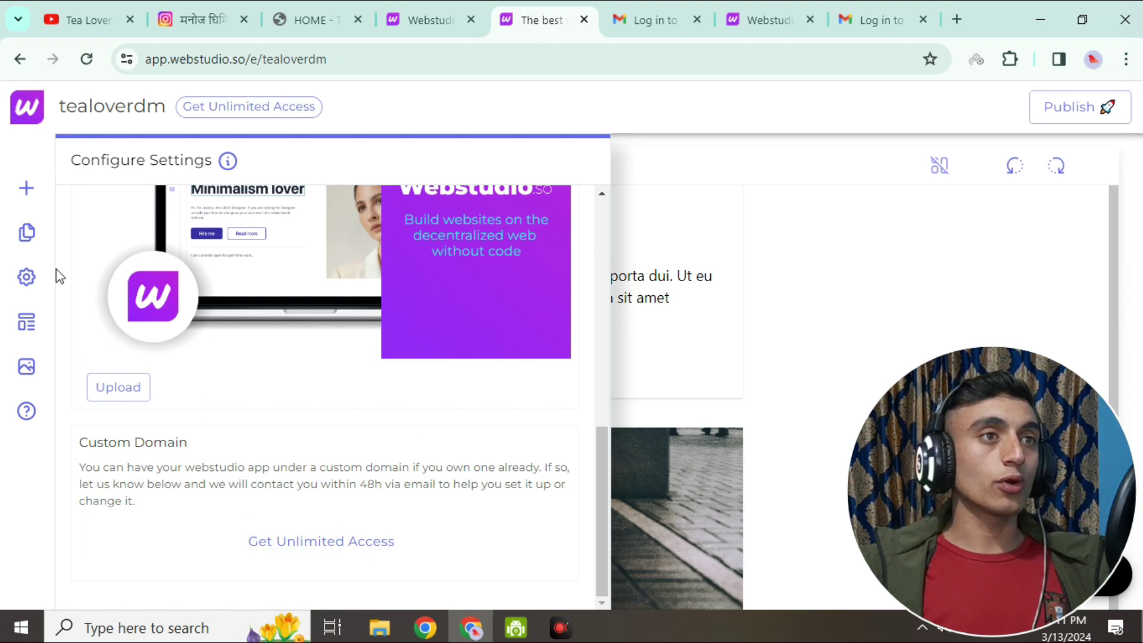
{"action": "mouse_move", "coordinate": [27, 330]}
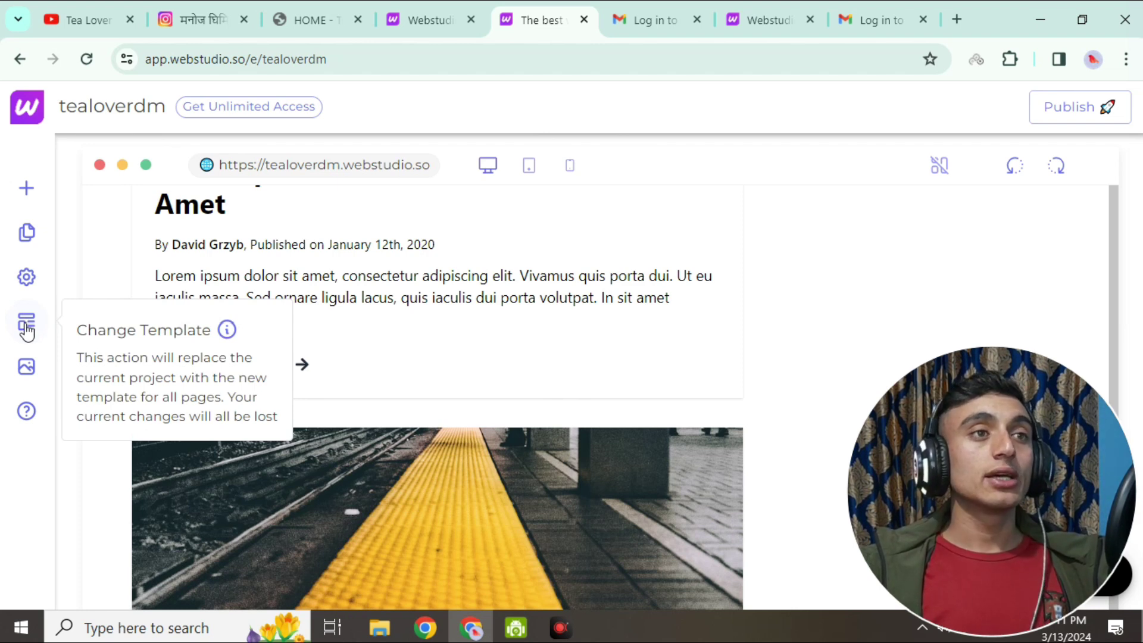
{"action": "left_click", "coordinate": [26, 327]}
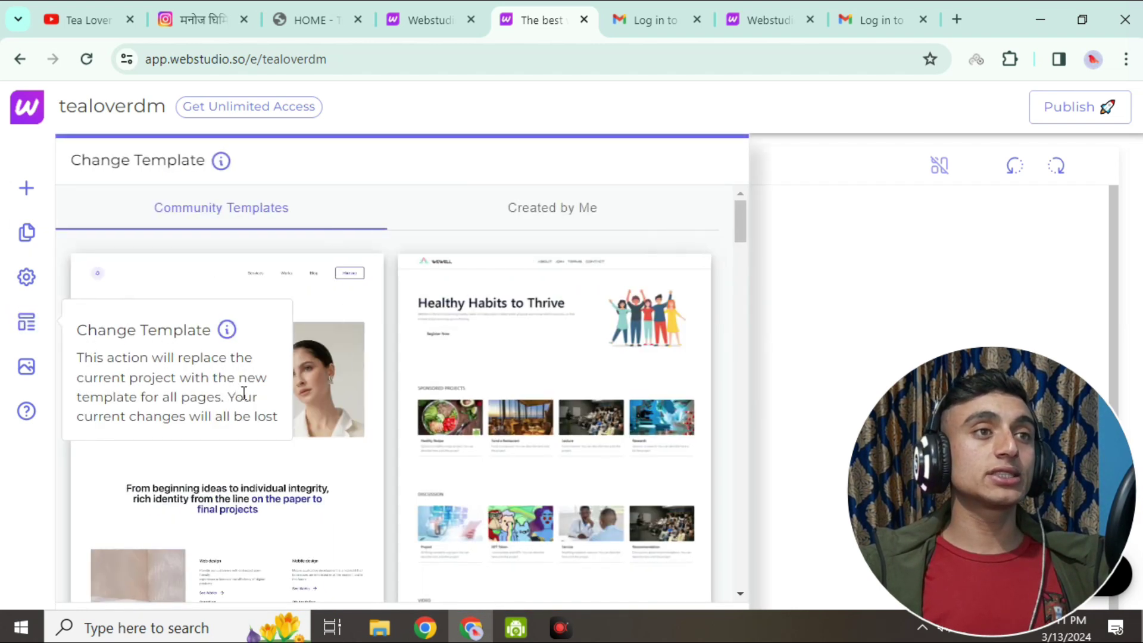
{"action": "scroll", "coordinate": [518, 345], "scroll_direction": "down", "scroll_amount": 12}
{"action": "scroll", "coordinate": [513, 368], "scroll_direction": "down", "scroll_amount": 5}
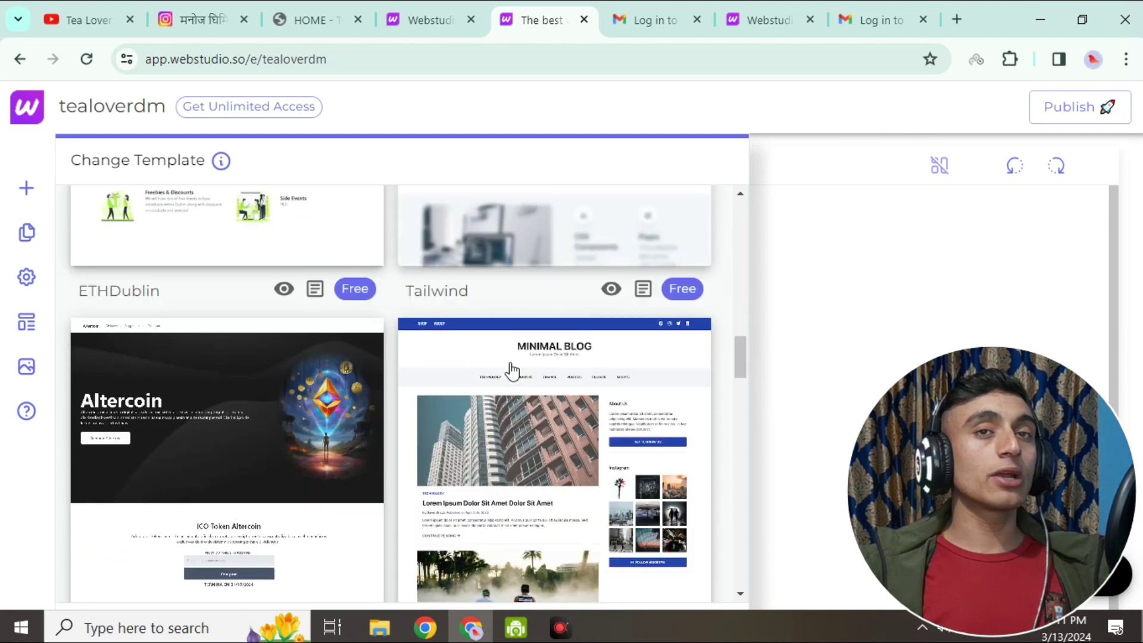
{"action": "scroll", "coordinate": [510, 373], "scroll_direction": "down", "scroll_amount": 5}
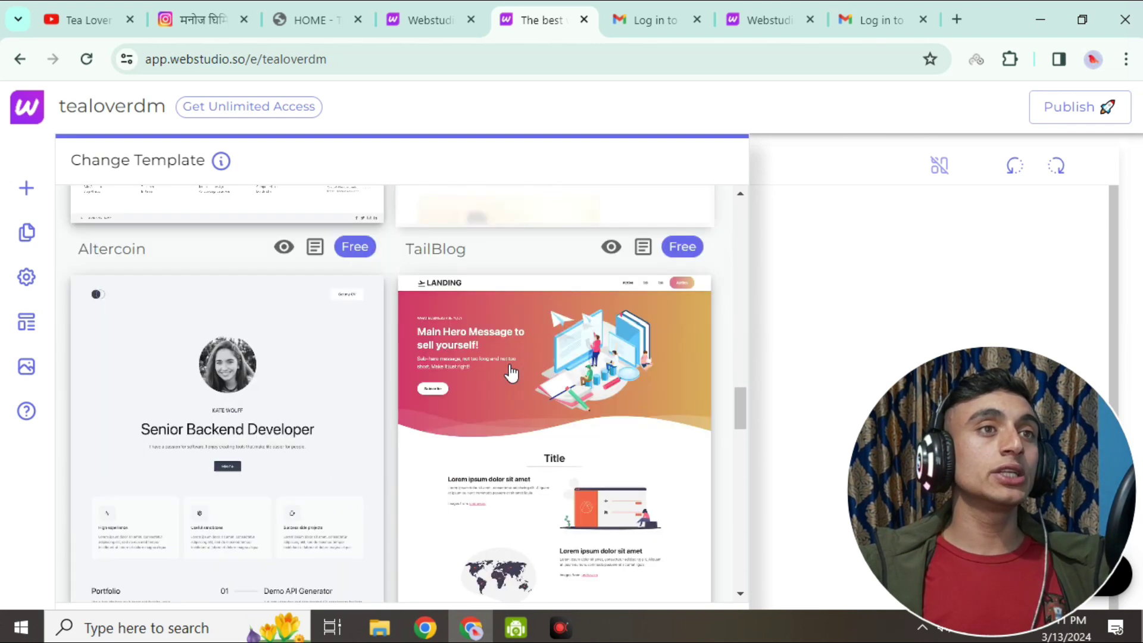
{"action": "scroll", "coordinate": [503, 372], "scroll_direction": "down", "scroll_amount": 5}
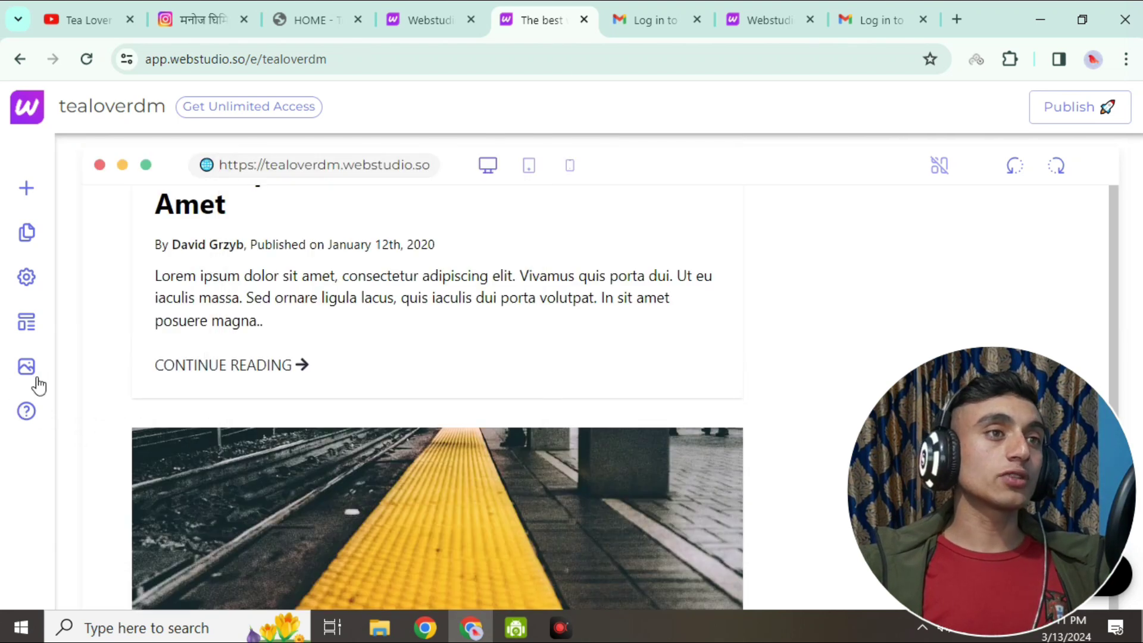
{"action": "left_click", "coordinate": [33, 375]}
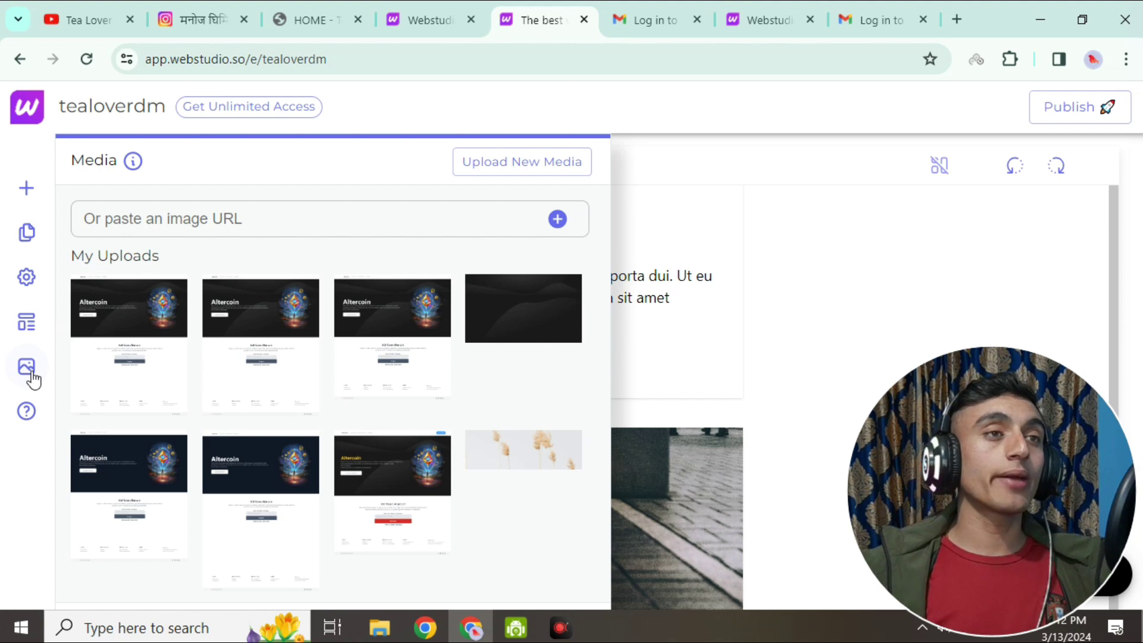
{"action": "left_click", "coordinate": [26, 366]}
{"action": "scroll", "coordinate": [531, 277], "scroll_direction": "down", "scroll_amount": 5}
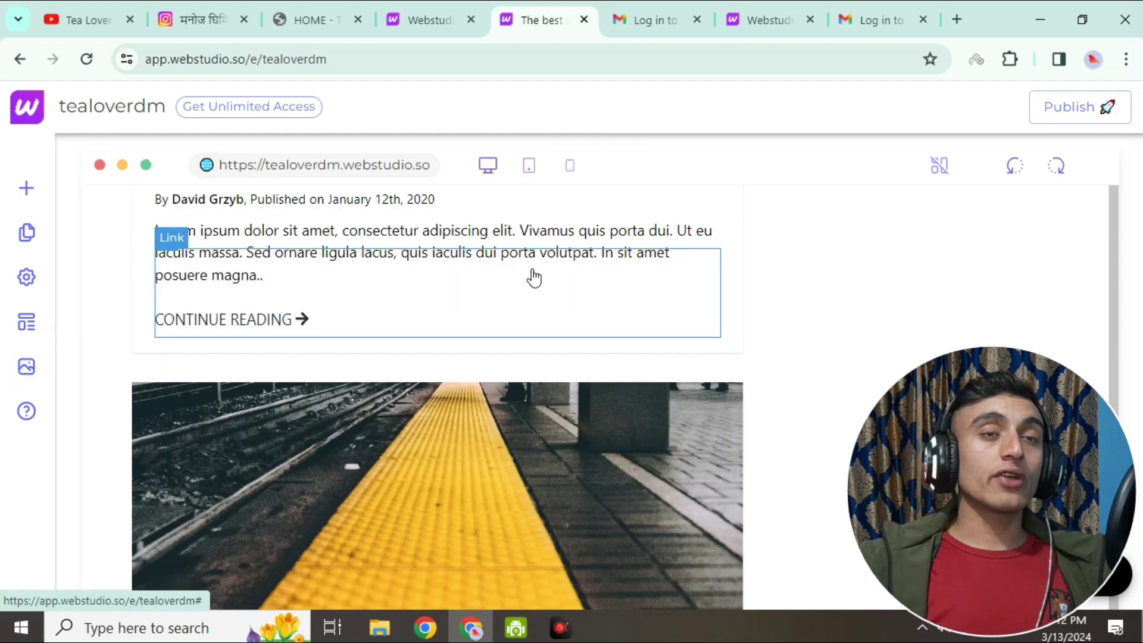
{"action": "scroll", "coordinate": [600, 360], "scroll_direction": "up", "scroll_amount": 10}
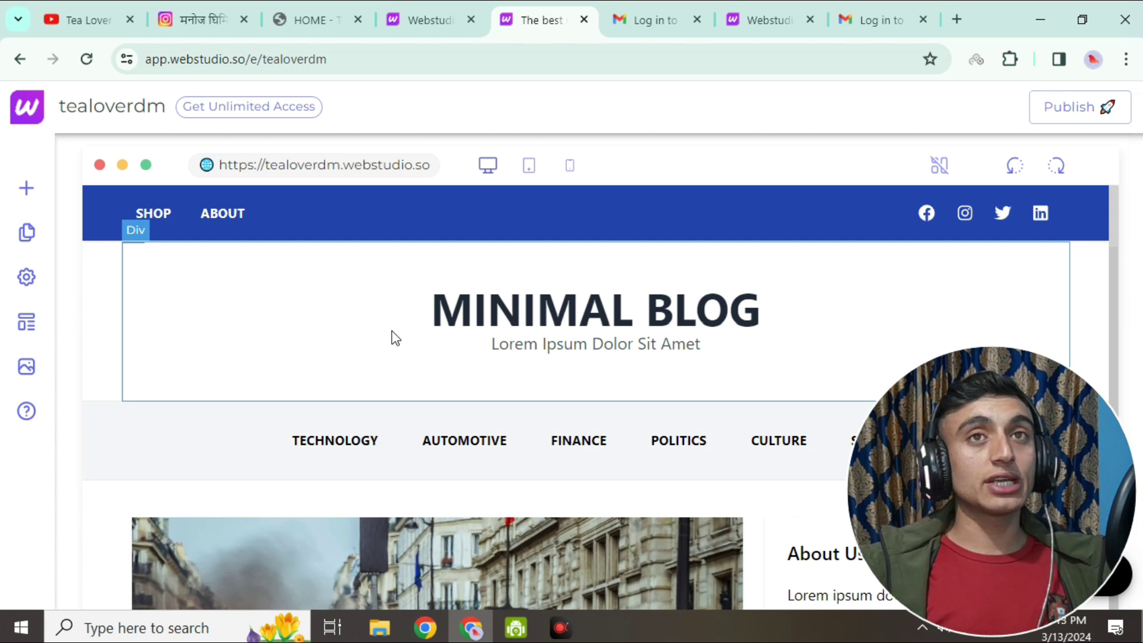
Preview the blog layout at tablet width, scrolling down and back up
{"action": "left_click", "coordinate": [527, 168]}
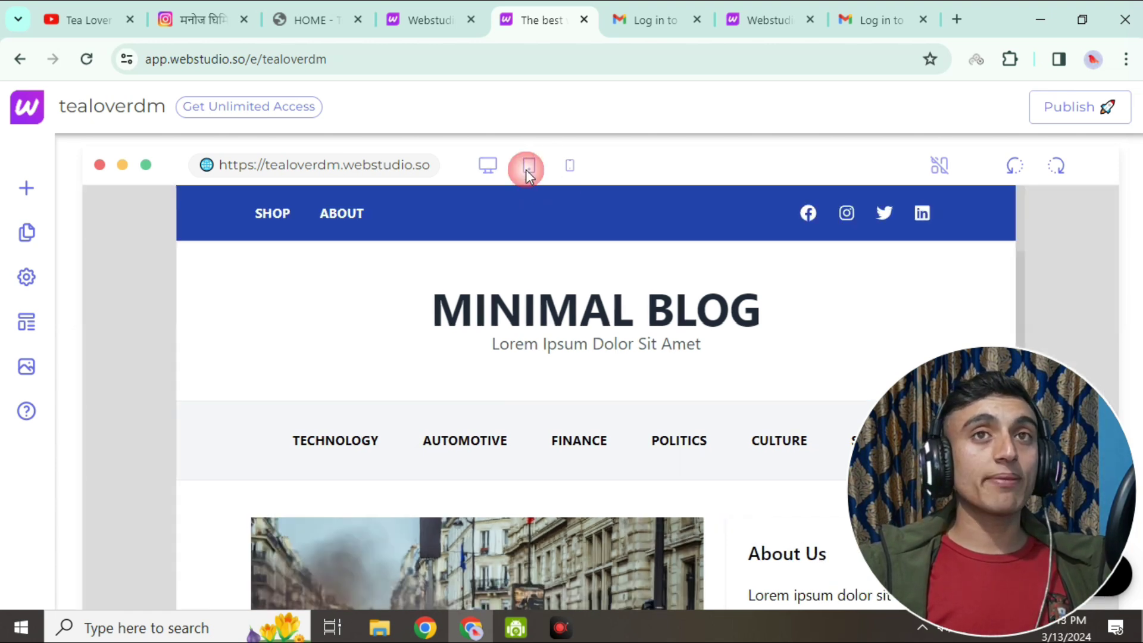
{"action": "scroll", "coordinate": [557, 334], "scroll_direction": "down", "scroll_amount": 10}
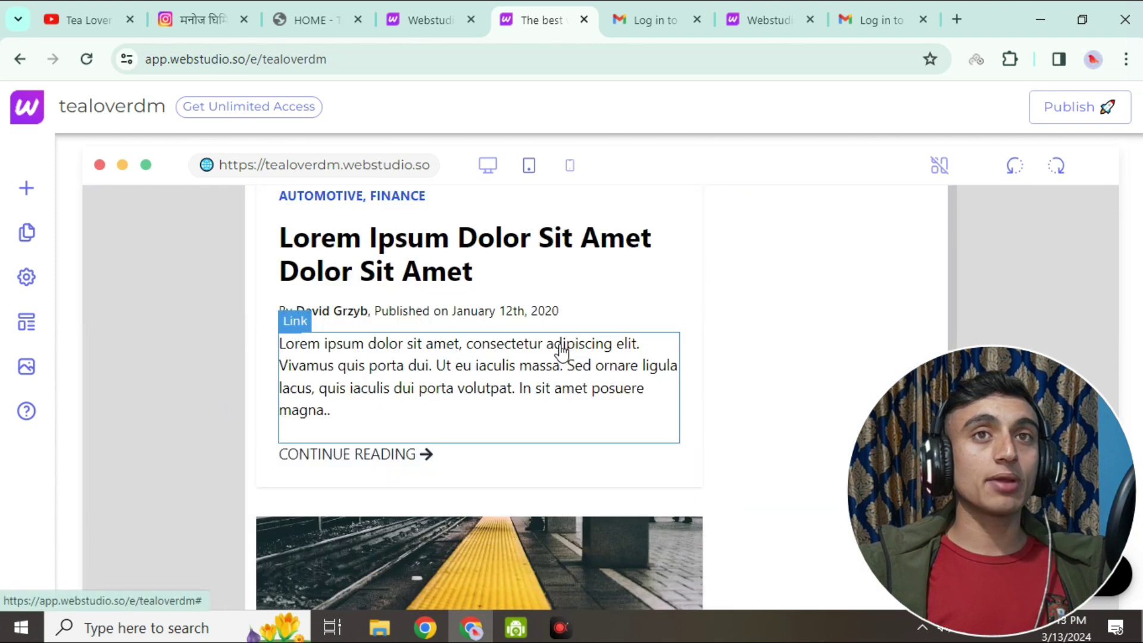
{"action": "scroll", "coordinate": [559, 351], "scroll_direction": "up", "scroll_amount": 3}
Switch to mobile width and scroll through the whole page and back
{"action": "left_click", "coordinate": [572, 166]}
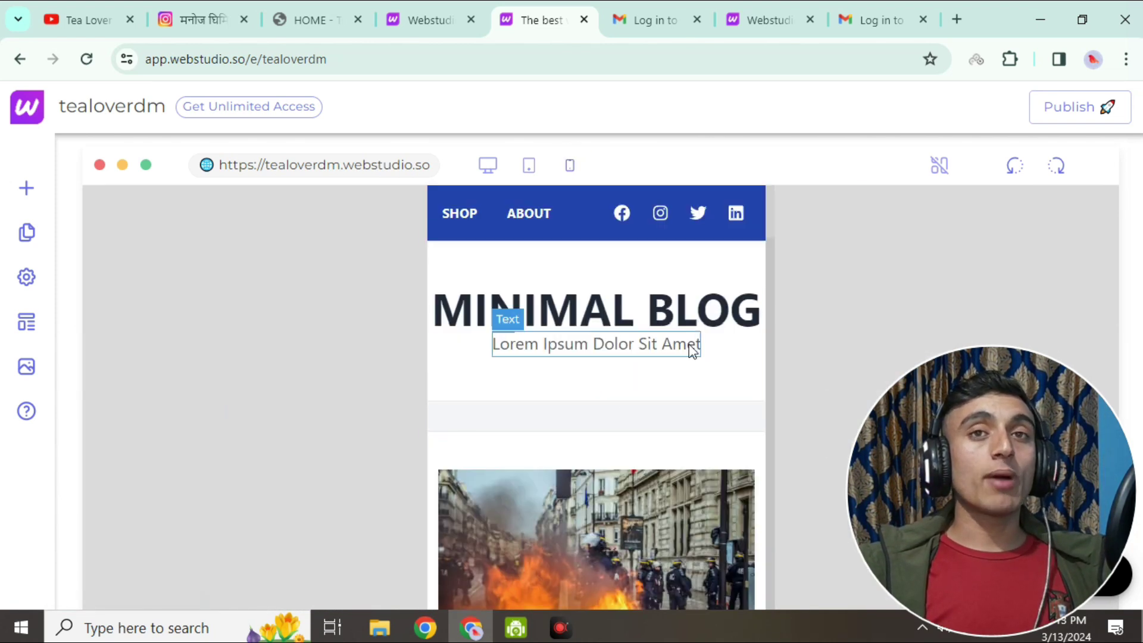
{"action": "scroll", "coordinate": [673, 235], "scroll_direction": "down", "scroll_amount": 15}
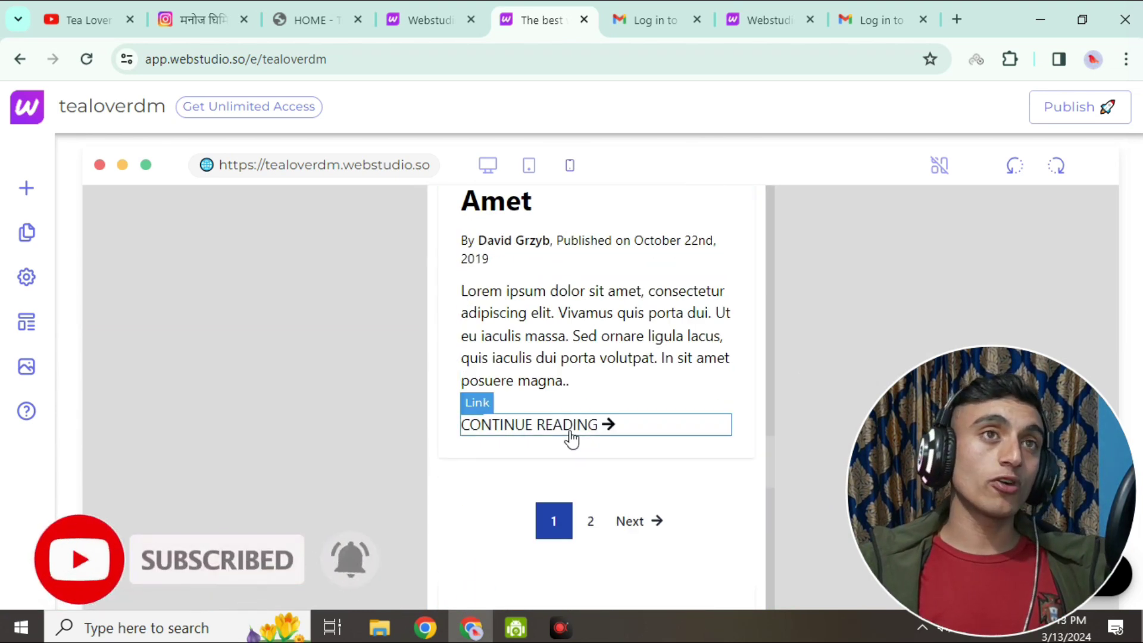
{"action": "scroll", "coordinate": [568, 446], "scroll_direction": "down", "scroll_amount": 5}
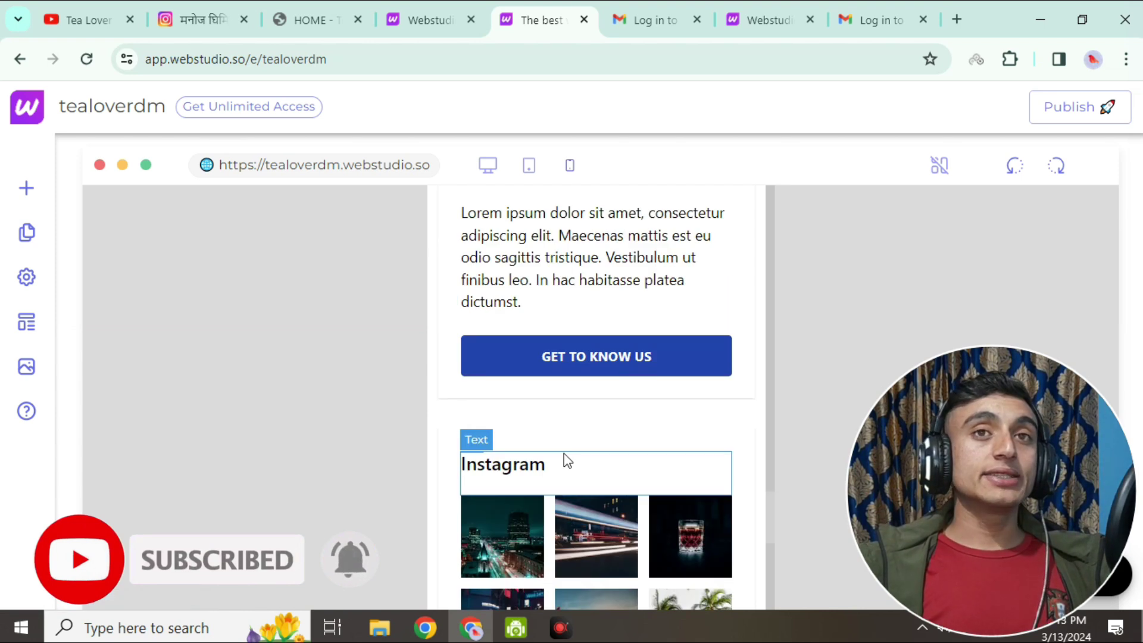
{"action": "scroll", "coordinate": [565, 461], "scroll_direction": "up", "scroll_amount": 3}
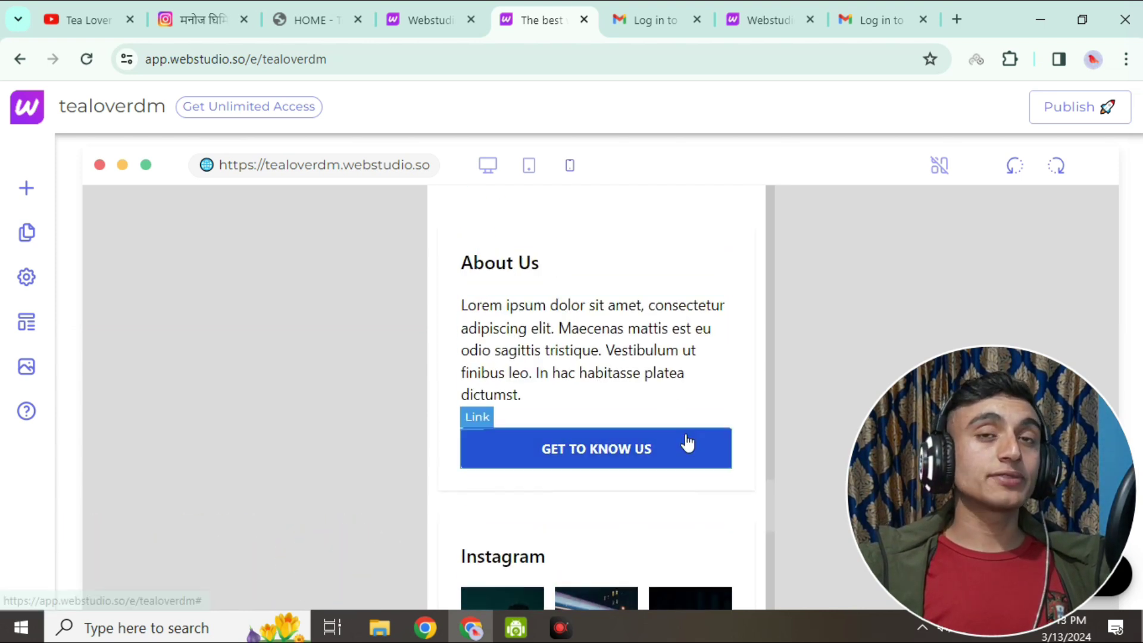
{"action": "scroll", "coordinate": [688, 443], "scroll_direction": "up", "scroll_amount": 5}
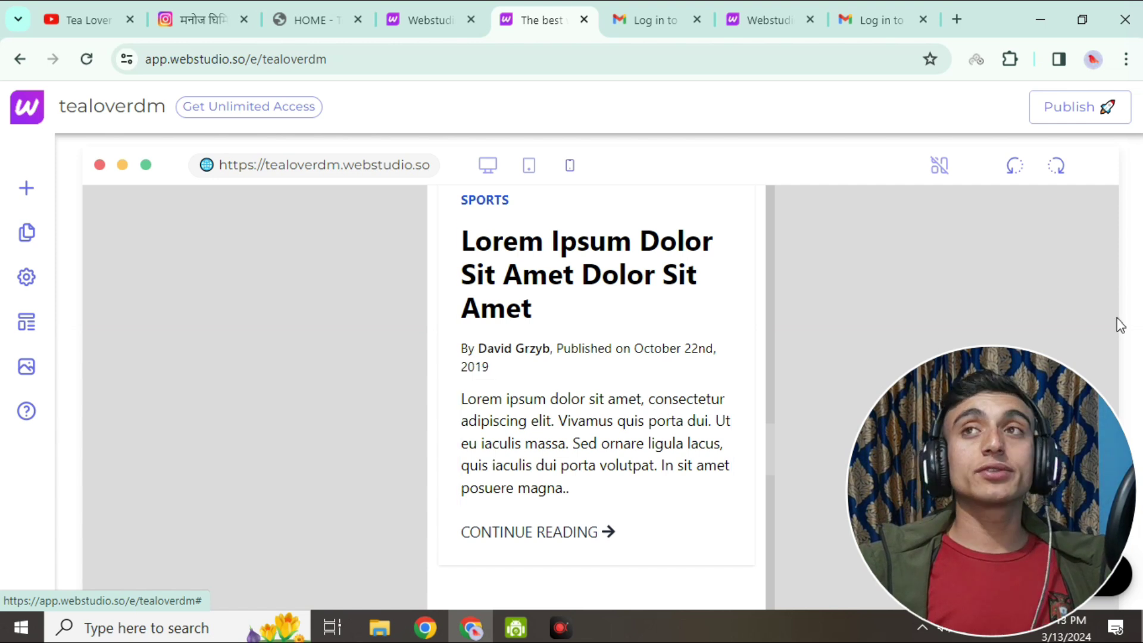
Toggle the Publish popover open, closed, then open again
{"action": "left_click", "coordinate": [1091, 116]}
{"action": "left_click", "coordinate": [1122, 119]}
{"action": "left_click", "coordinate": [1115, 122]}
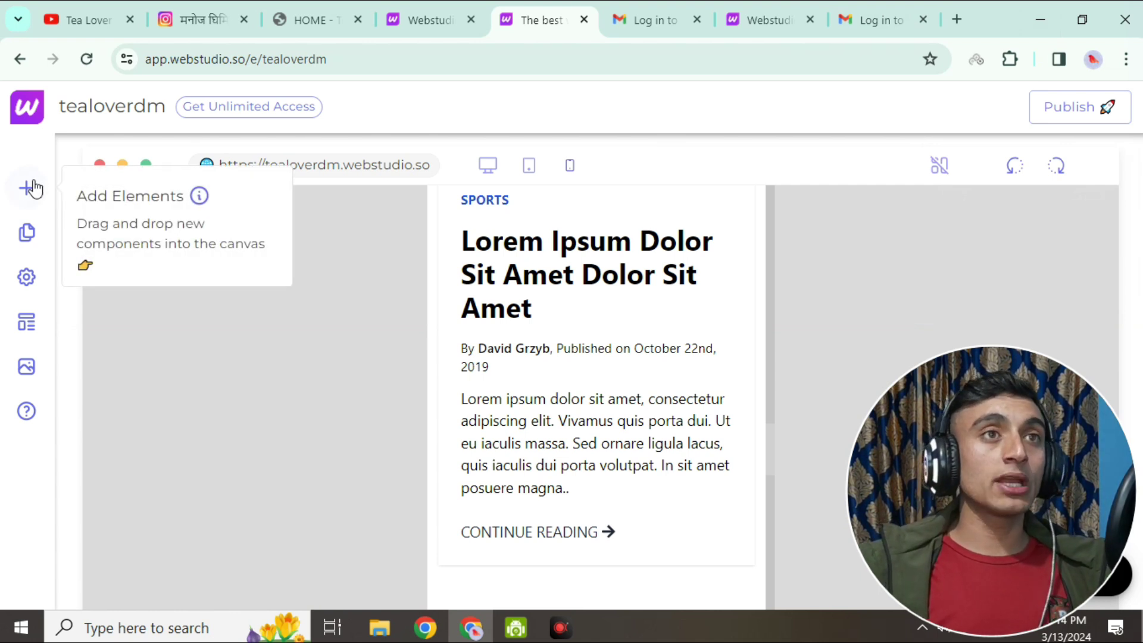
Browse the Add Elements list, then publish the site and visit tealoverdm.webstudio.so
{"action": "left_click", "coordinate": [27, 188]}
{"action": "scroll", "coordinate": [235, 372], "scroll_direction": "down", "scroll_amount": 10}
{"action": "scroll", "coordinate": [403, 202], "scroll_direction": "up", "scroll_amount": 8}
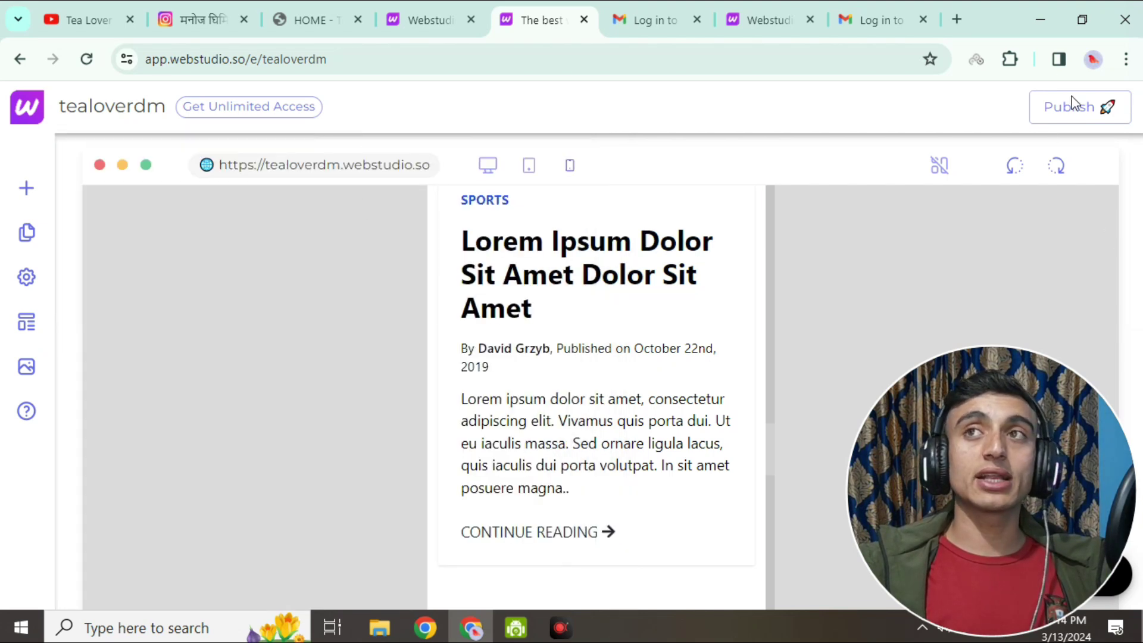
{"action": "left_click", "coordinate": [1087, 119]}
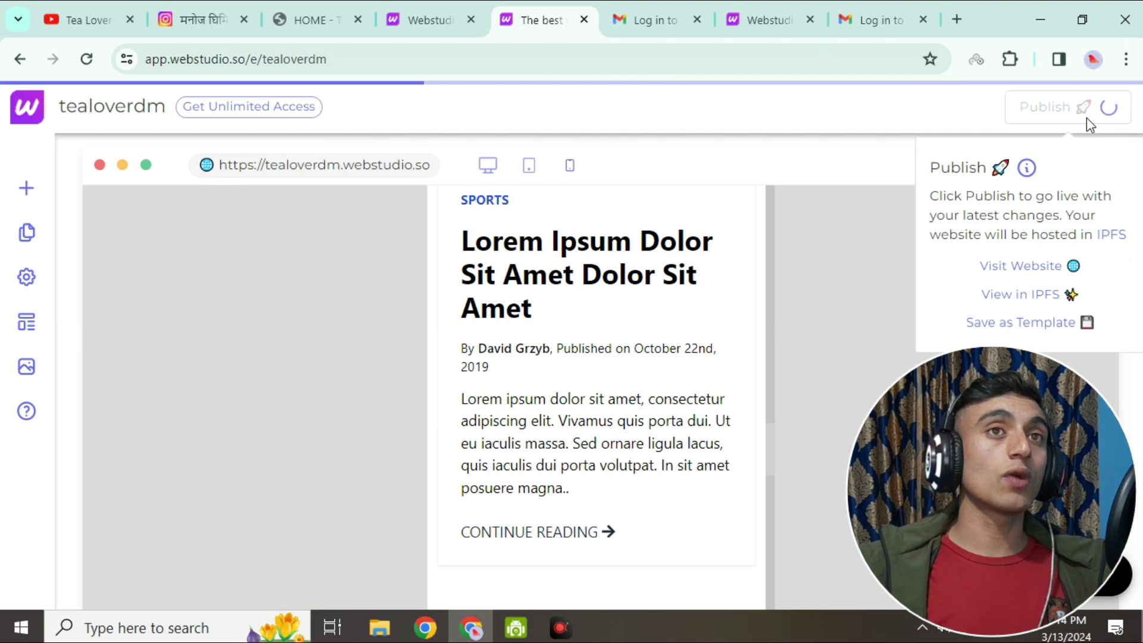
{"action": "left_click", "coordinate": [406, 527]}
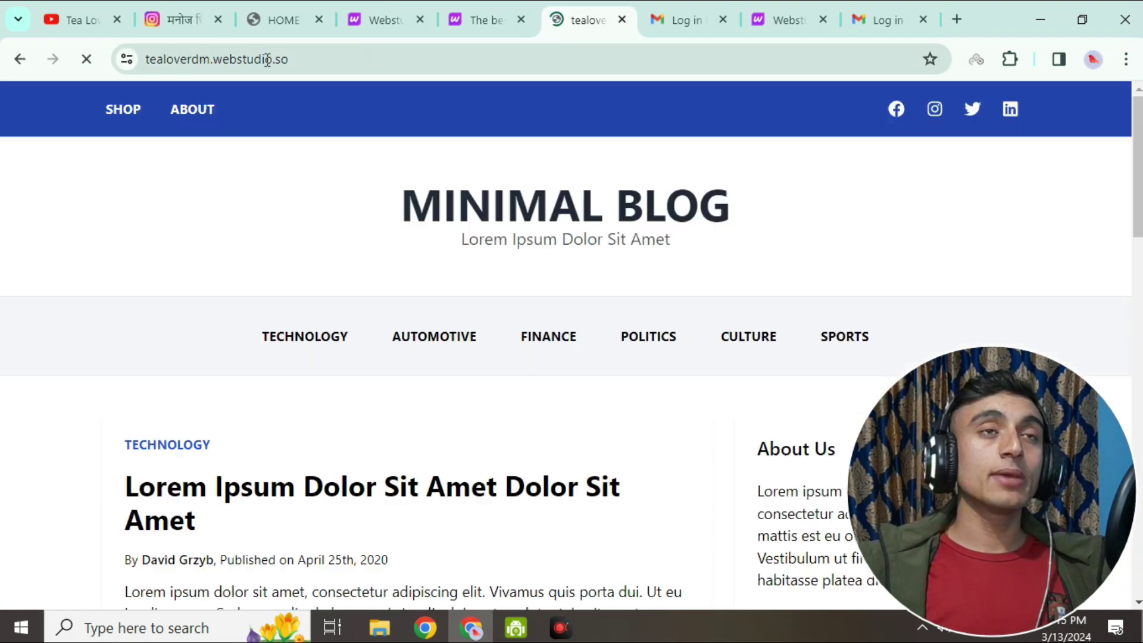
Scroll down the live blog, then follow the post image link back to the top
{"action": "scroll", "coordinate": [457, 559], "scroll_direction": "down", "scroll_amount": 1}
{"action": "scroll", "coordinate": [456, 559], "scroll_direction": "down", "scroll_amount": 15}
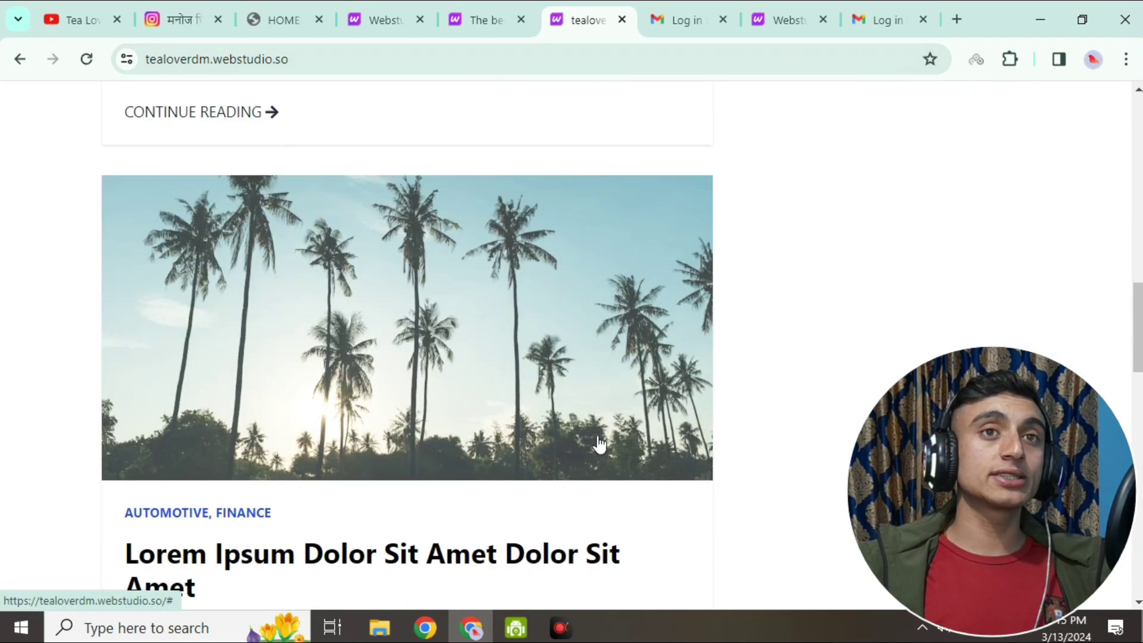
{"action": "scroll", "coordinate": [409, 352], "scroll_direction": "down", "scroll_amount": 5}
{"action": "left_click", "coordinate": [350, 171]}
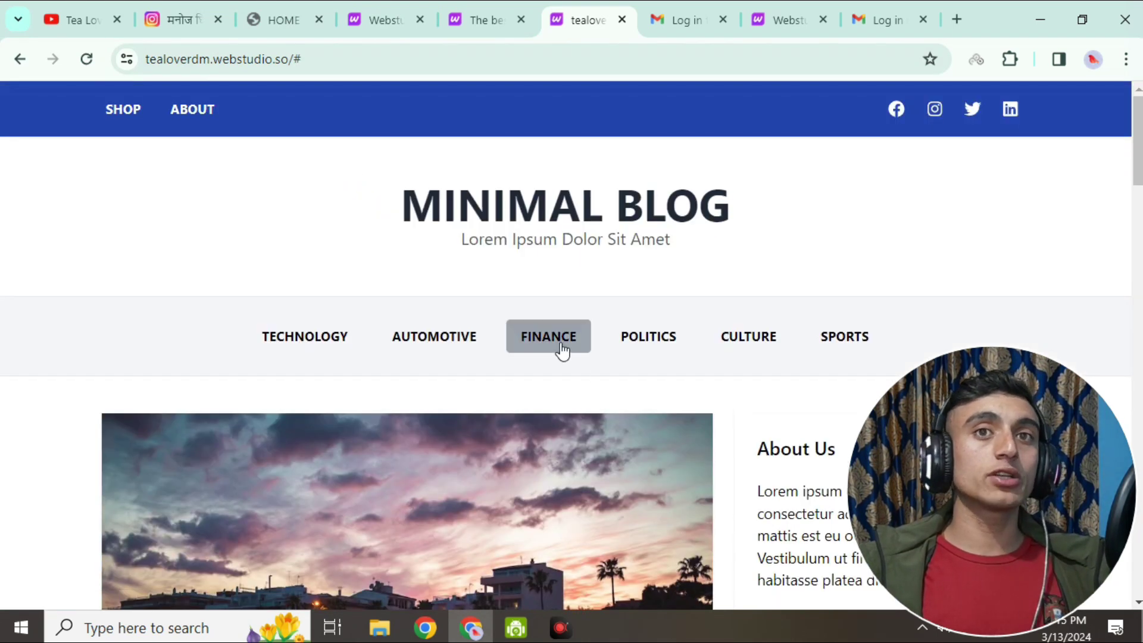
Check the Users, Subscribes, Downloads and Products statistics and the site address, then return to Instagram
{"action": "scroll", "coordinate": [474, 255], "scroll_direction": "down", "scroll_amount": 5}
{"action": "scroll", "coordinate": [473, 255], "scroll_direction": "down", "scroll_amount": 10}
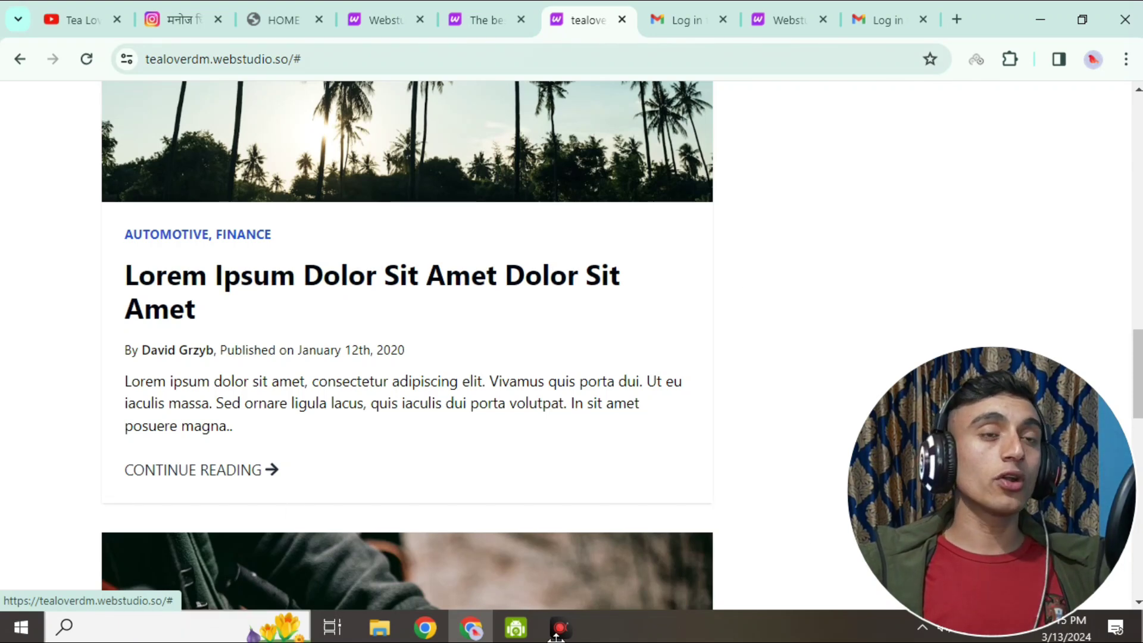
{"action": "scroll", "coordinate": [479, 495], "scroll_direction": "down", "scroll_amount": 6}
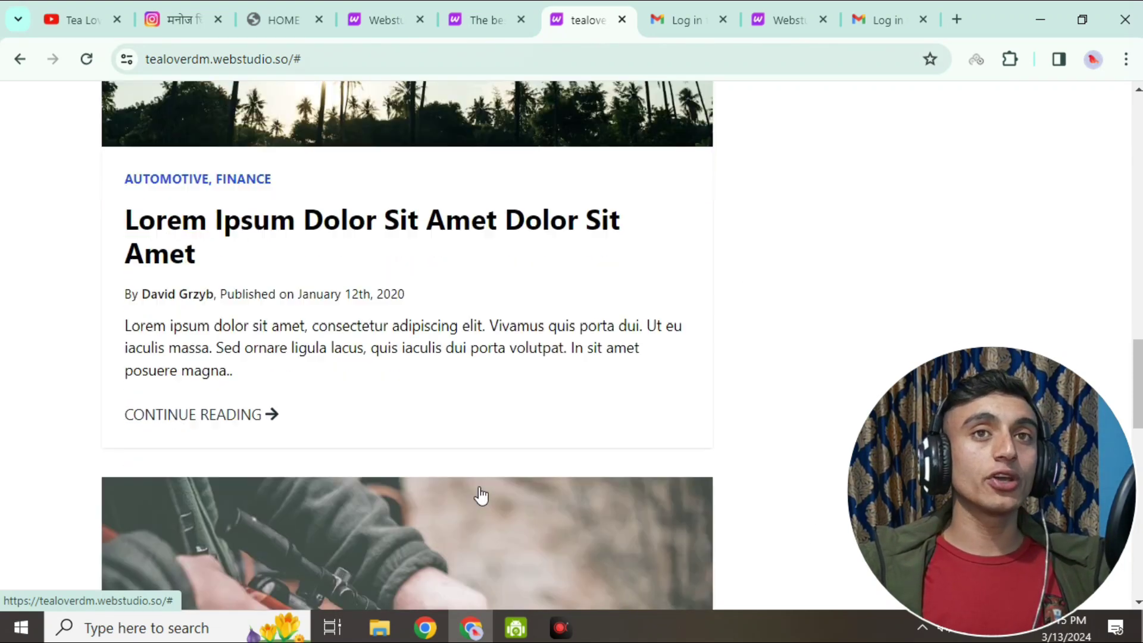
{"action": "scroll", "coordinate": [452, 381], "scroll_direction": "up", "scroll_amount": 9}
{"action": "scroll", "coordinate": [479, 431], "scroll_direction": "up", "scroll_amount": 8}
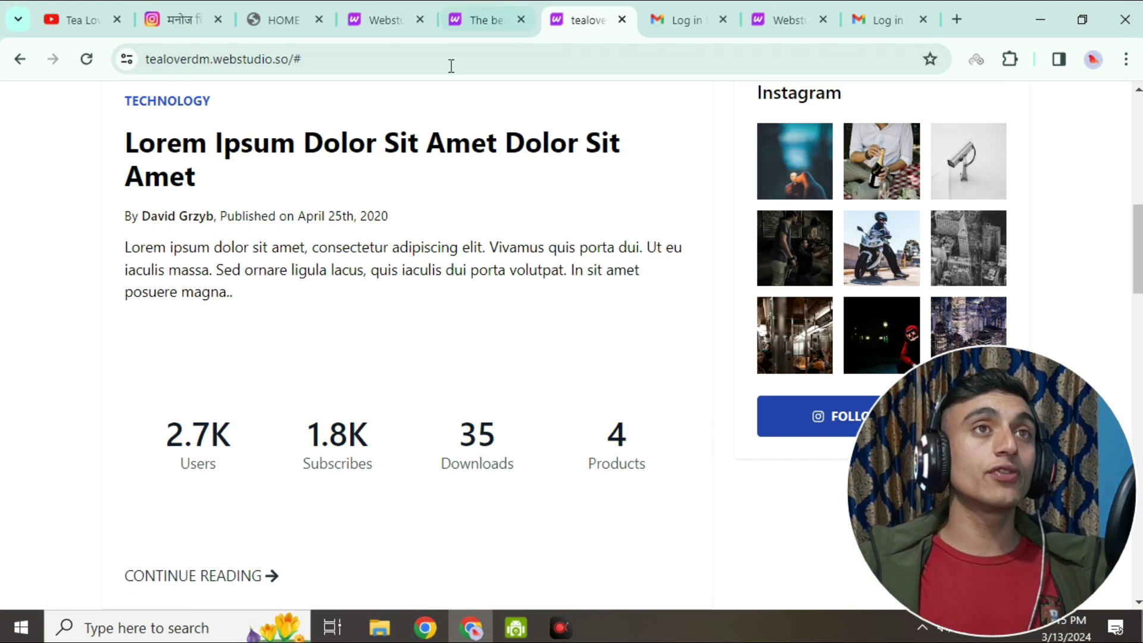
{"action": "left_click", "coordinate": [291, 62]}
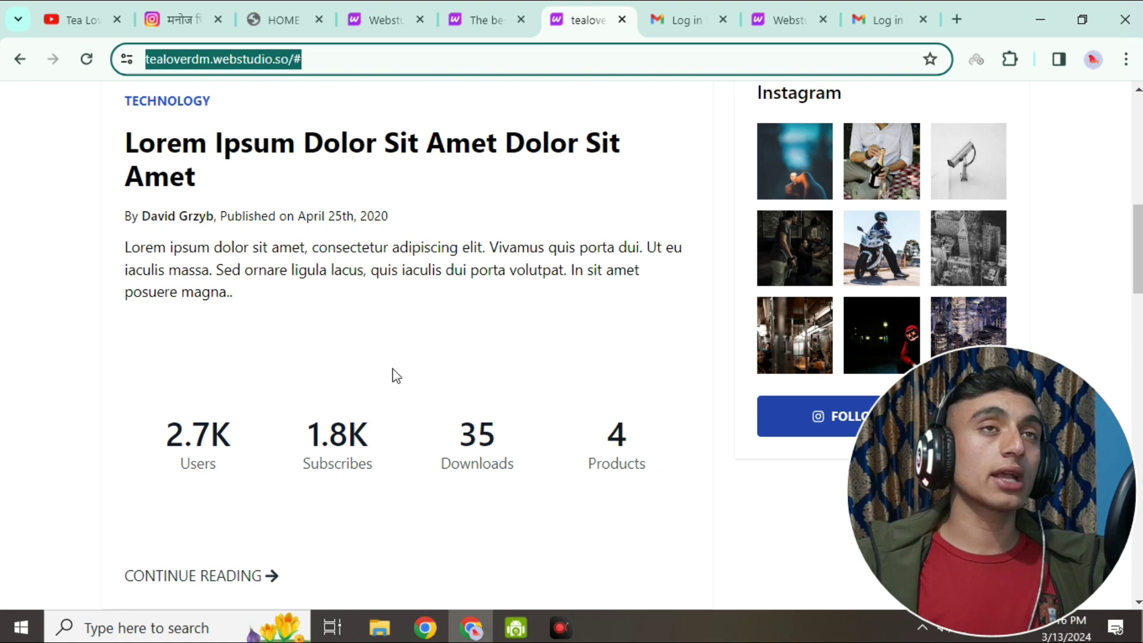
{"action": "left_click", "coordinate": [176, 21]}
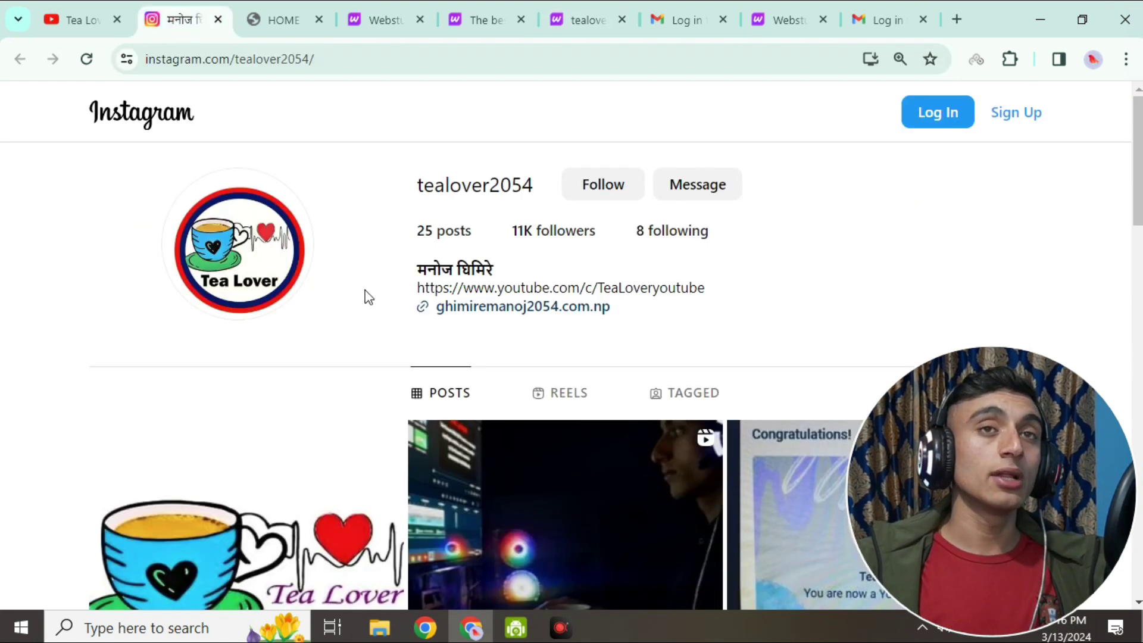